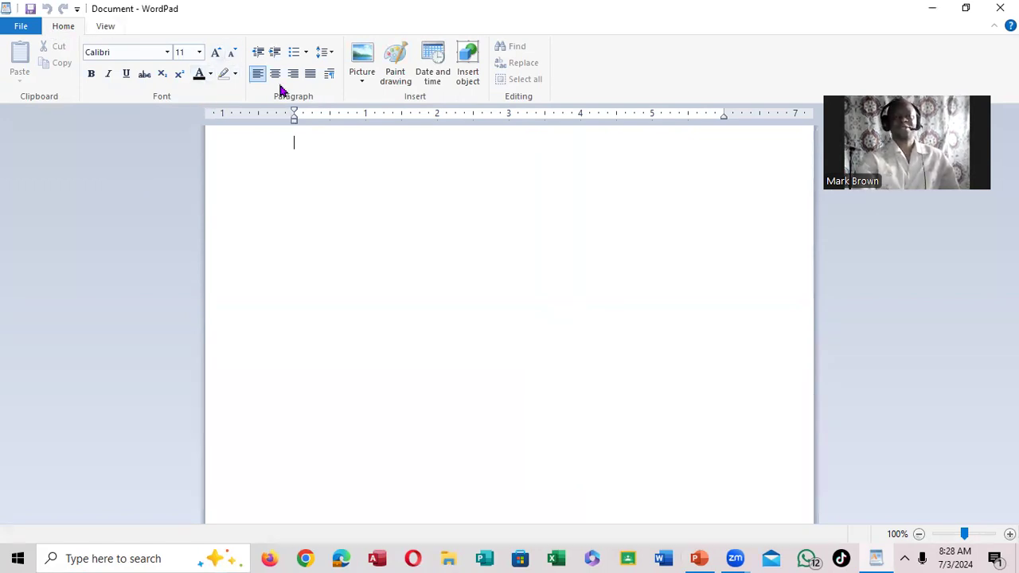
Write a sentence stating a person's full name in the blank document and move it down one line
left_click(701, 558)
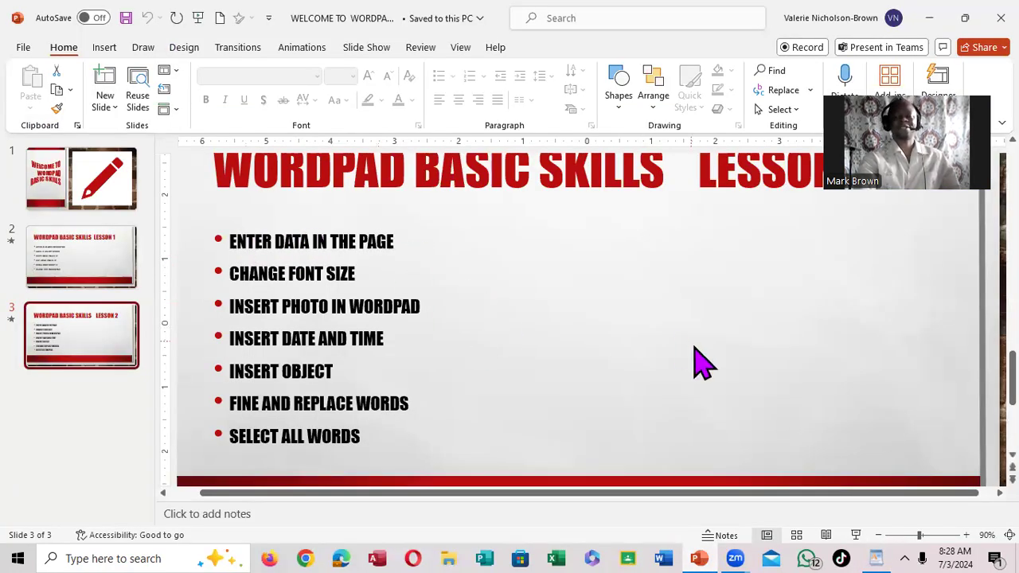
left_click(928, 19)
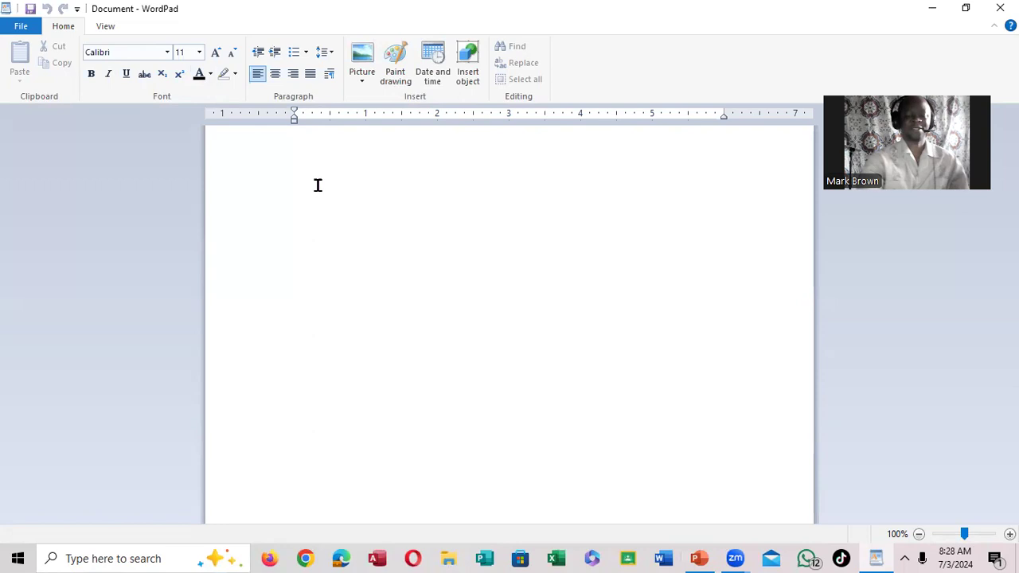
type("my name is john brown")
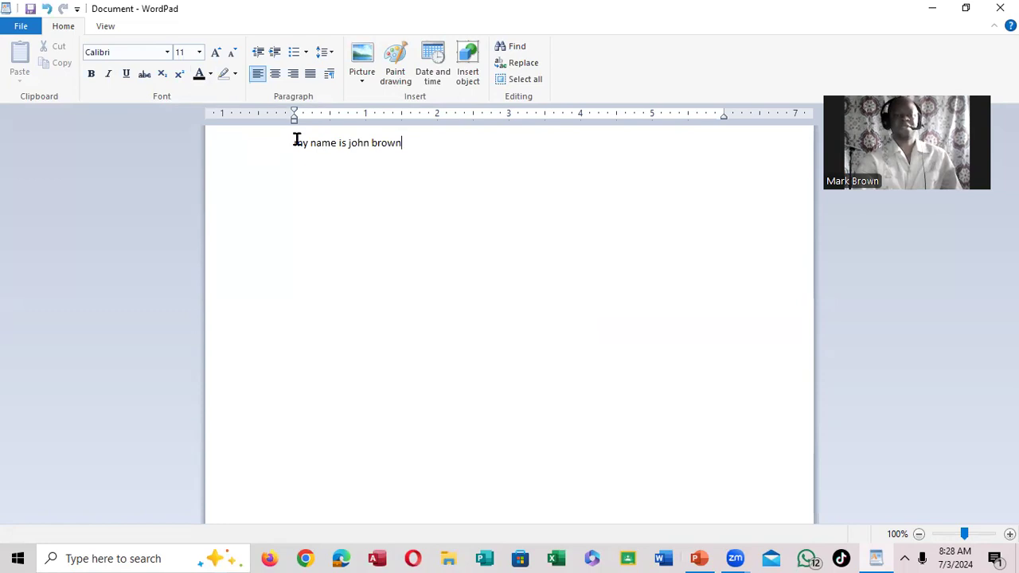
key("Return")
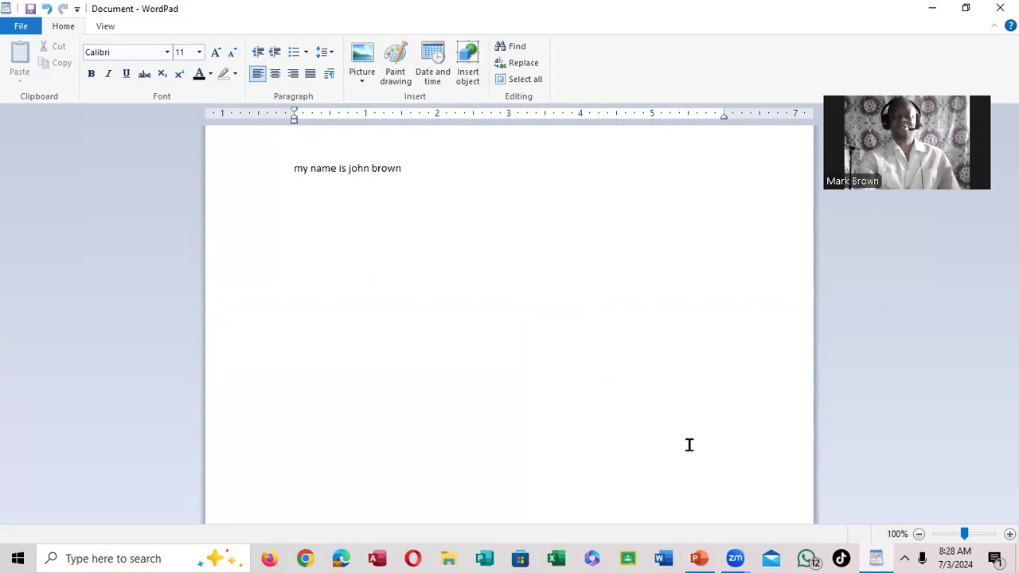
Enlarge the font of the whole name sentence to 20 points
left_click(699, 558)
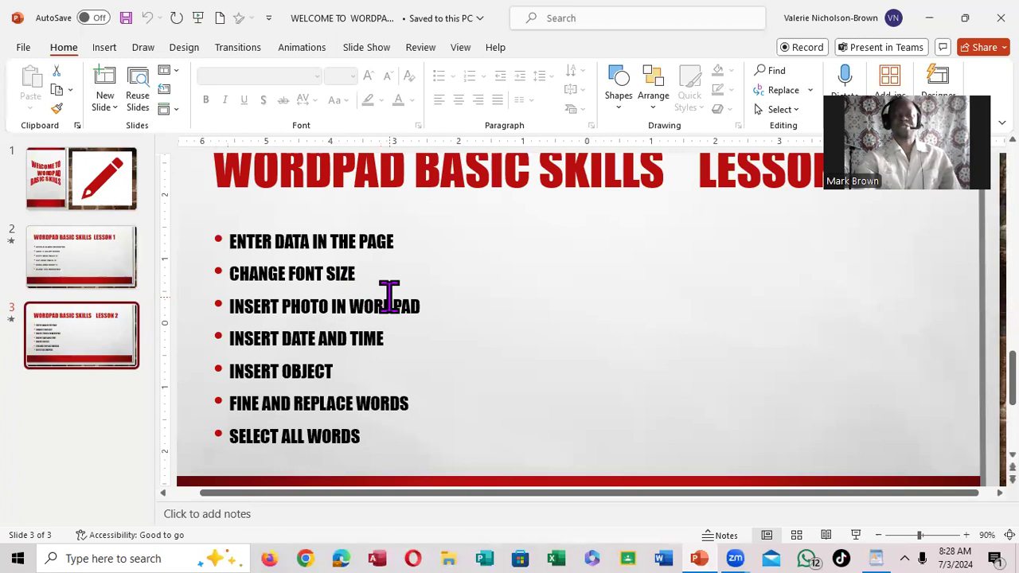
left_click(930, 17)
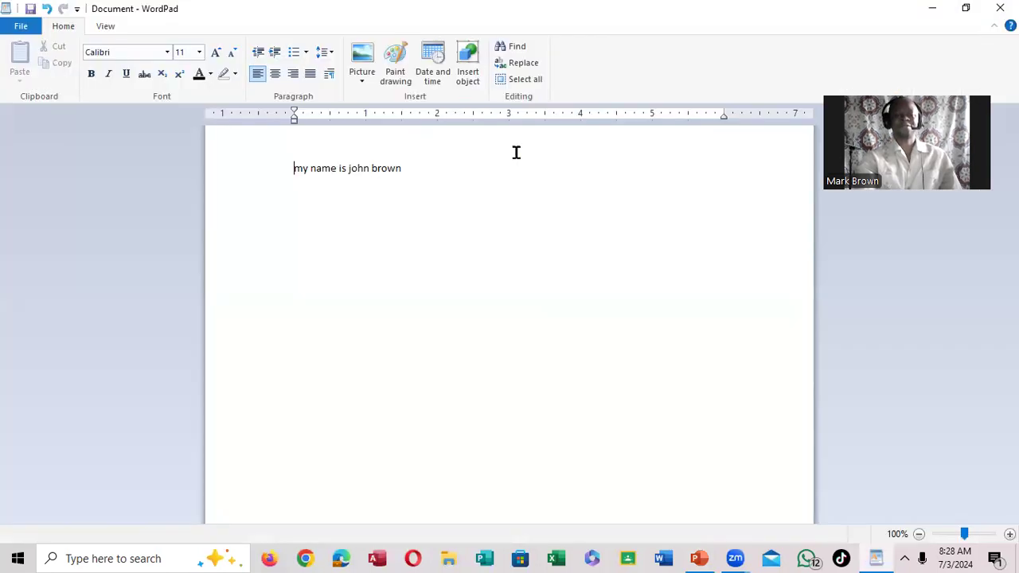
left_click_drag(412, 165, 337, 157)
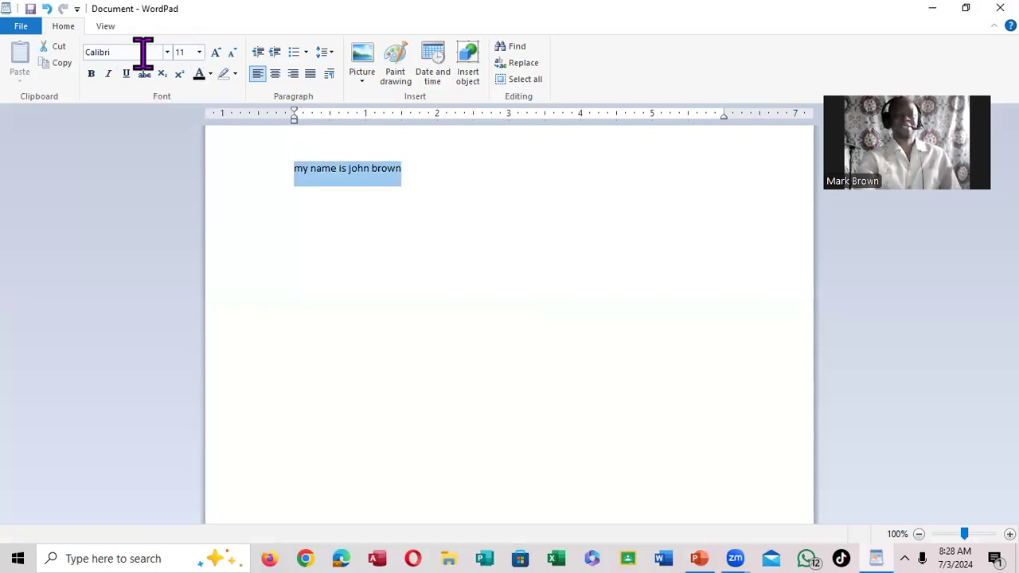
left_click(217, 52)
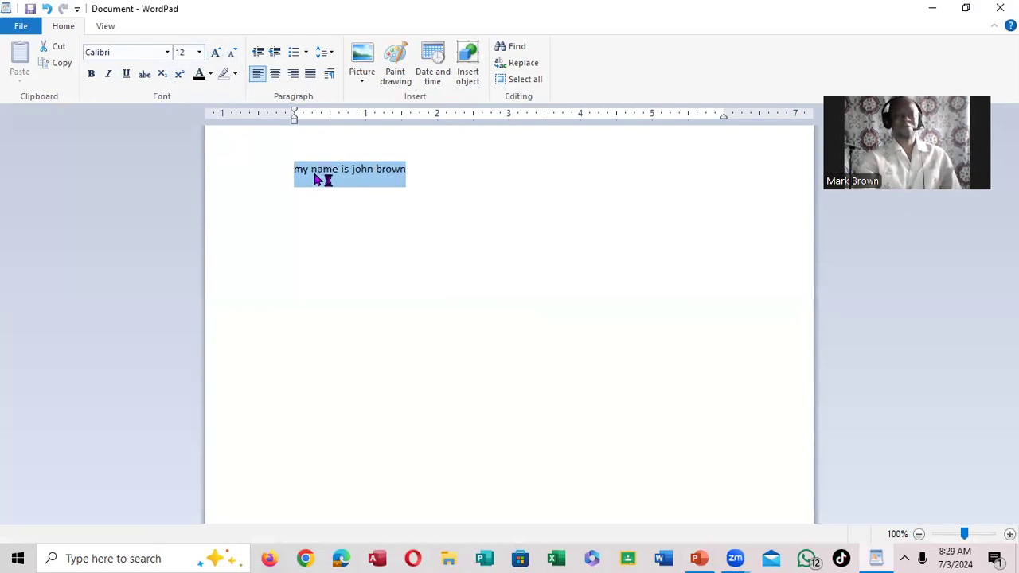
left_click(215, 52)
left_click(216, 53)
left_click(216, 52)
left_click(216, 52)
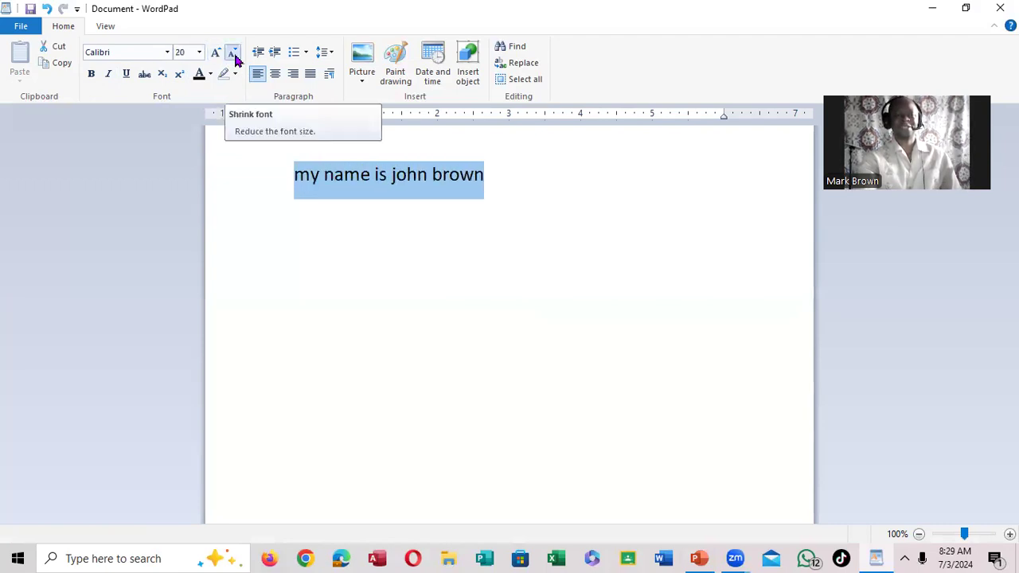
Shrink the name sentence's font to 12 points
left_click(233, 56)
left_click(233, 56)
left_click(233, 56)
left_click(233, 56)
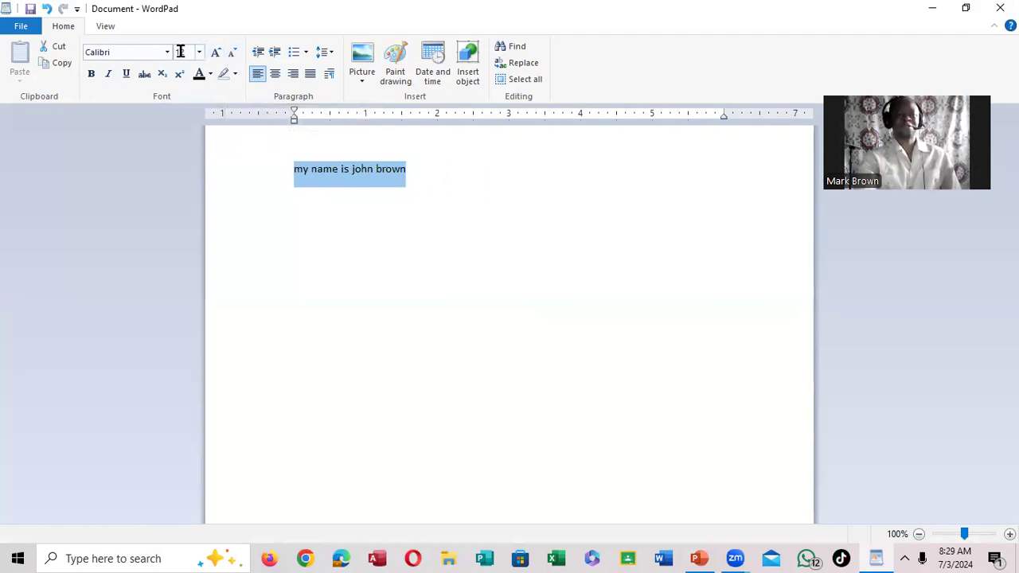
Format the name sentence with font size 20, red text colour and bold
left_click(200, 52)
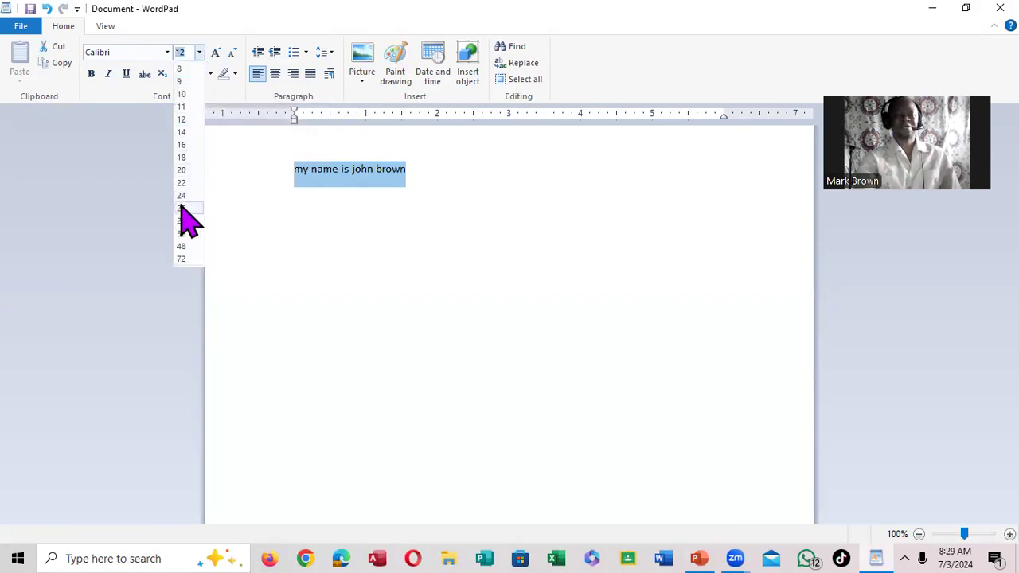
left_click(182, 172)
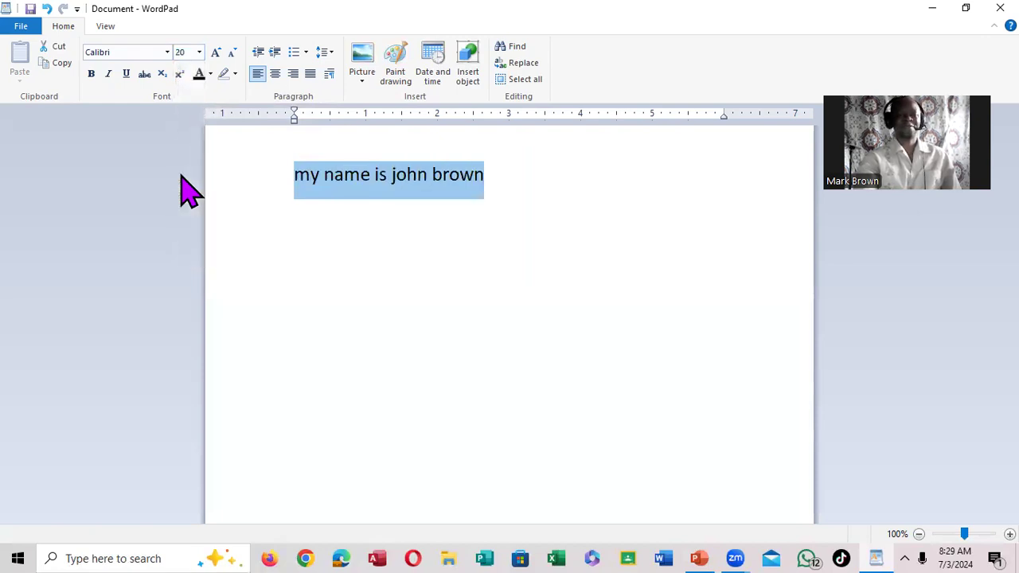
left_click(210, 74)
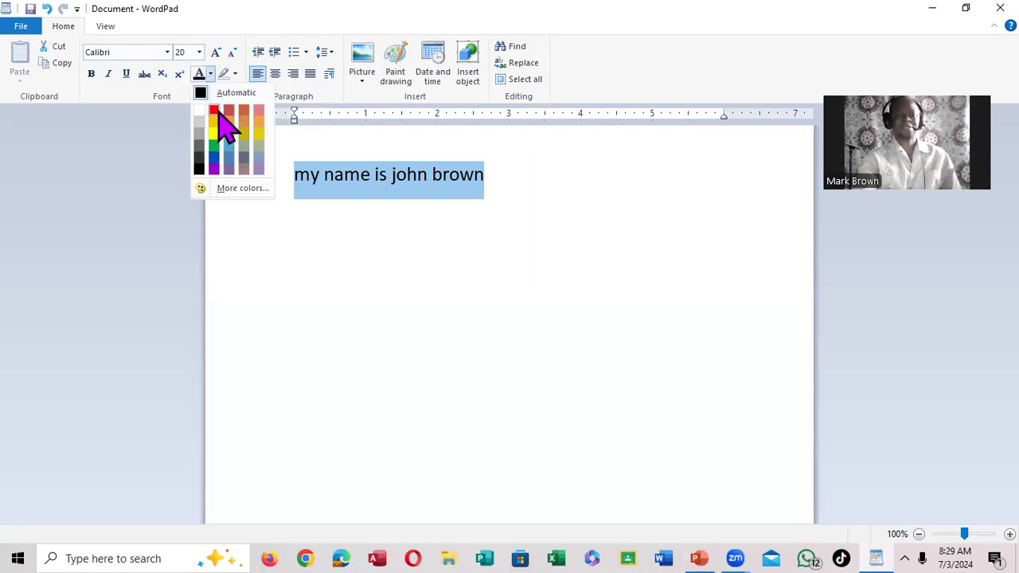
left_click(213, 112)
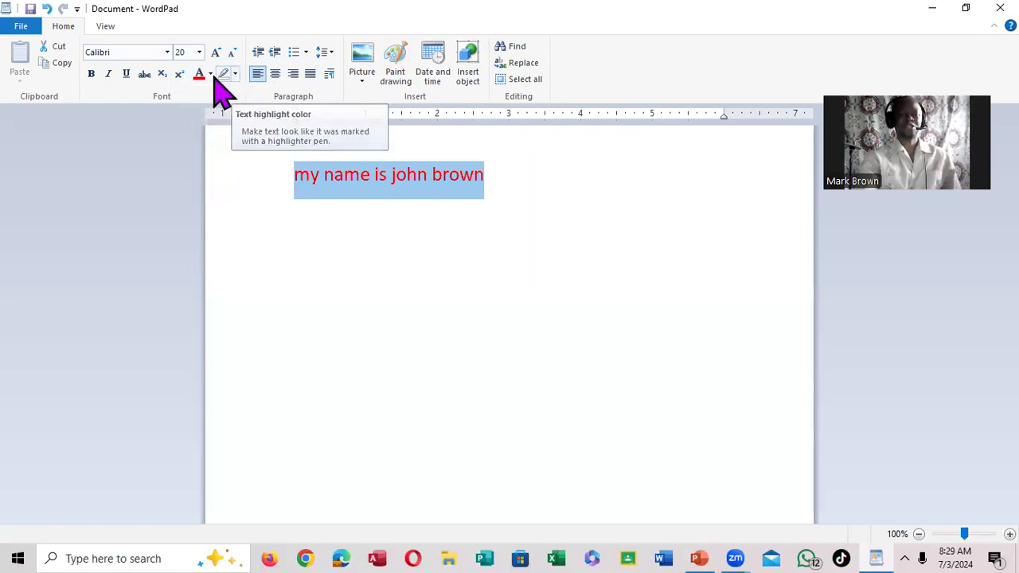
left_click(94, 75)
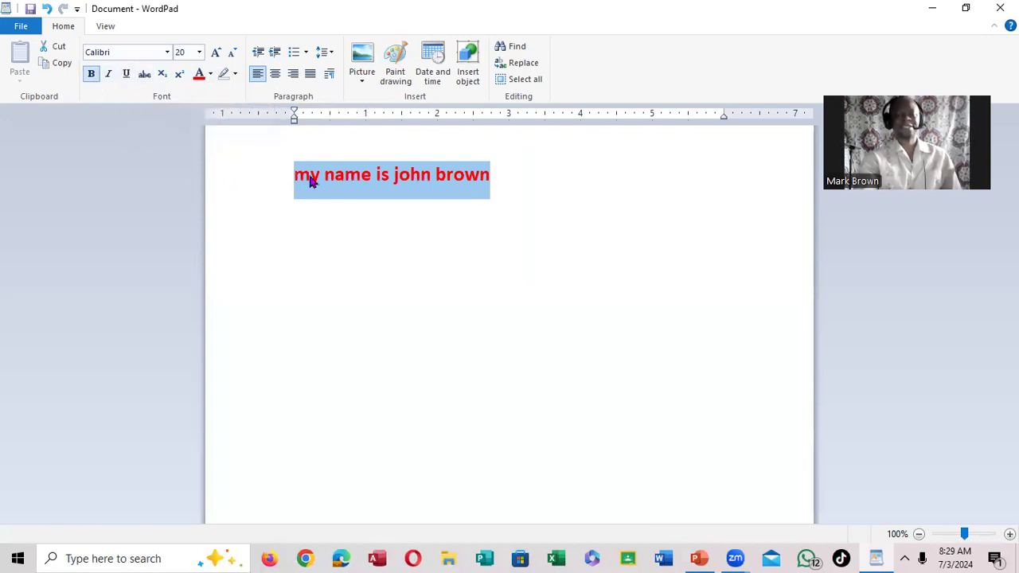
Insert the picture IMG_20221015_214340 (1).jpg from the desktop folder "all folder" below the name sentence
left_click(702, 557)
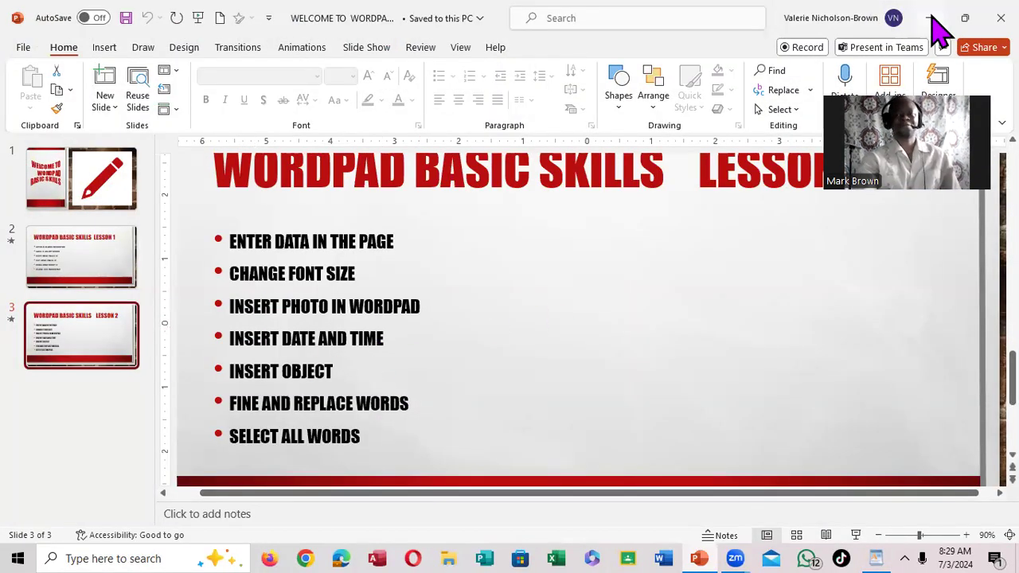
left_click(933, 18)
left_click(544, 174)
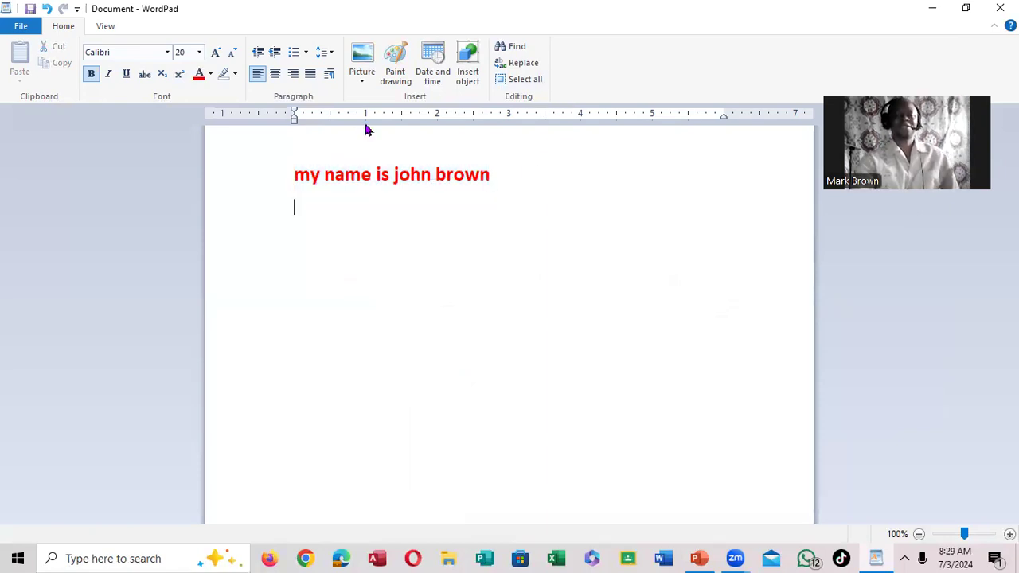
left_click(359, 68)
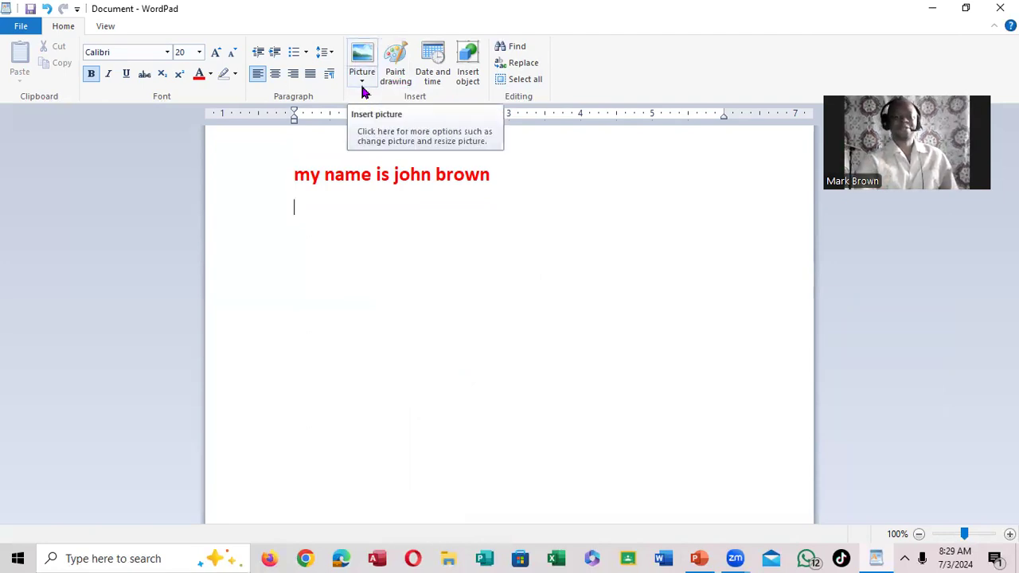
left_click(363, 88)
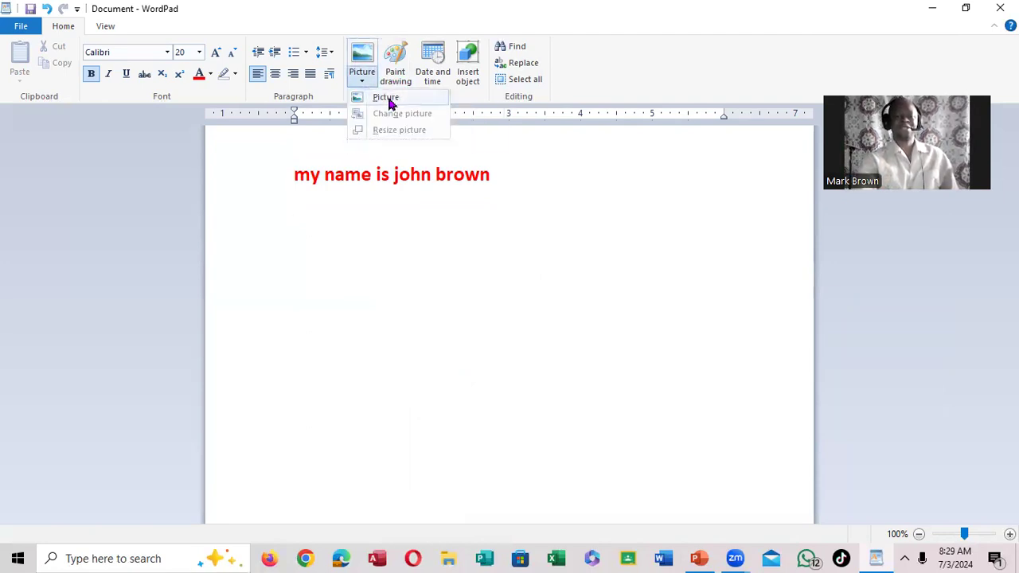
left_click(384, 98)
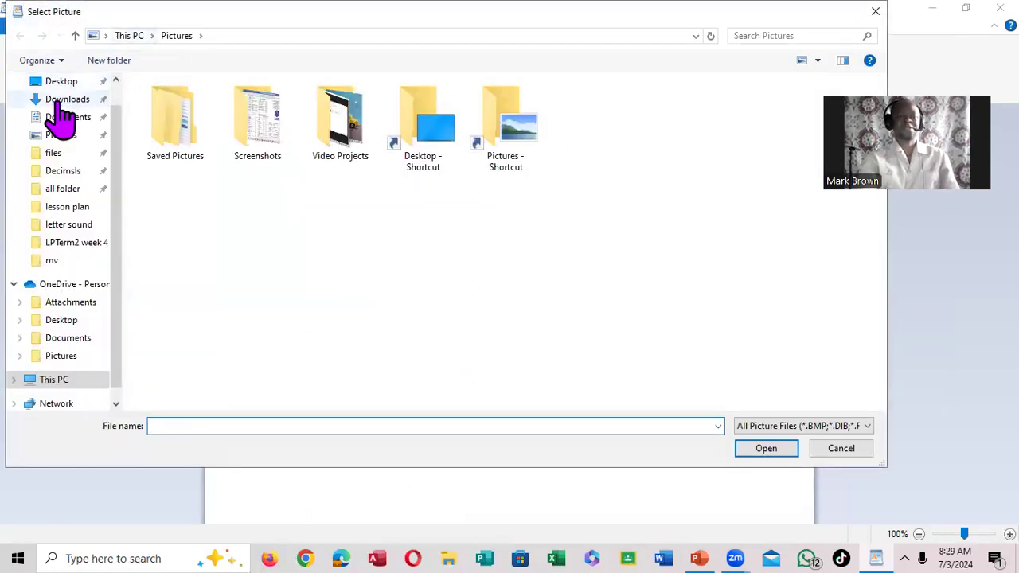
left_click(61, 81)
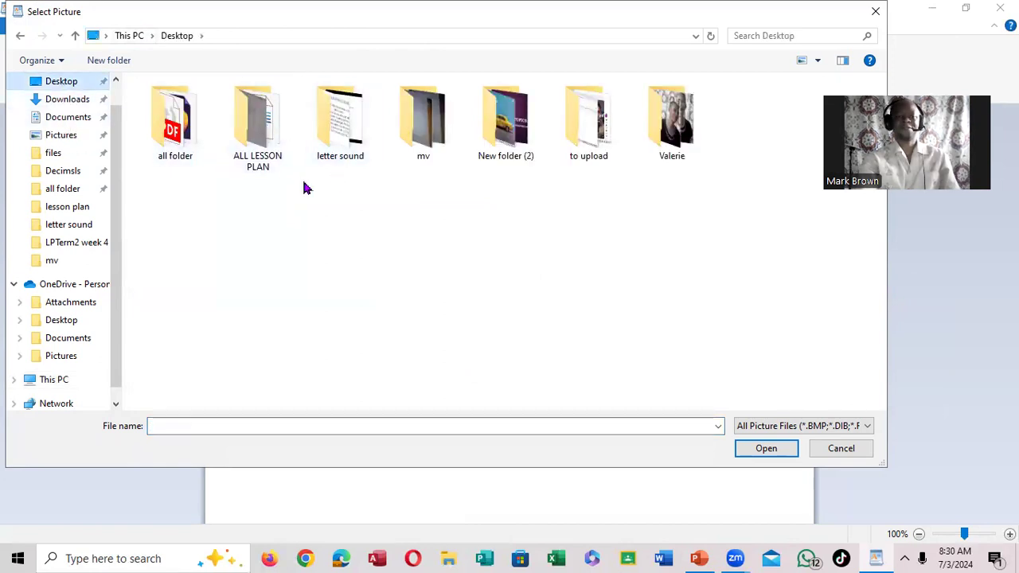
left_click(175, 128)
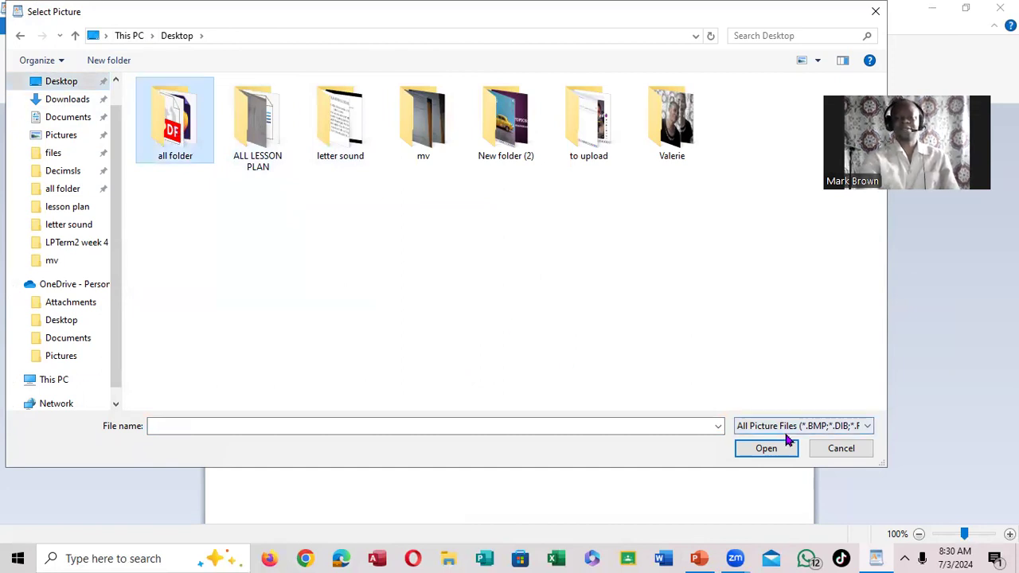
left_click(767, 451)
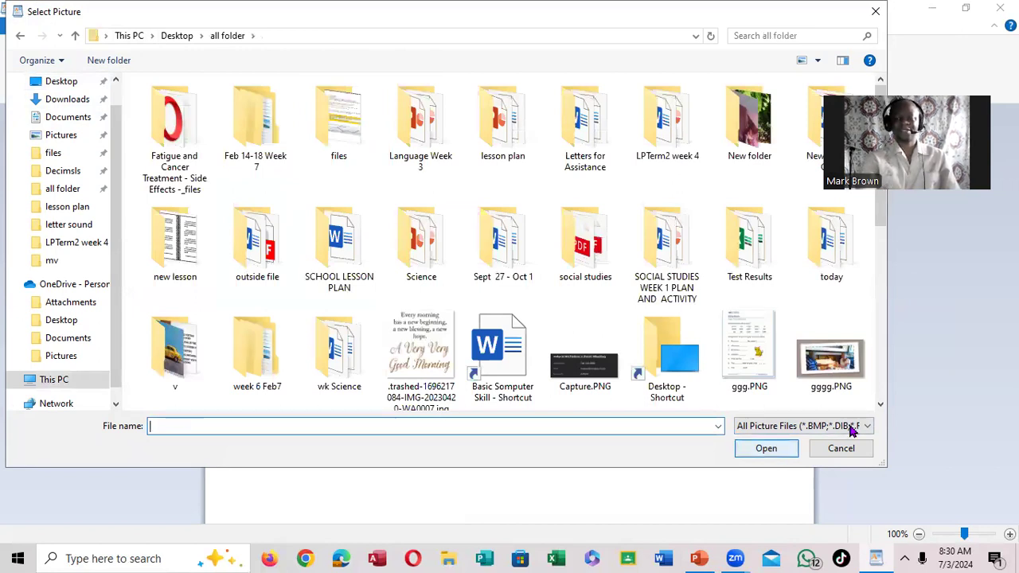
left_click(880, 405)
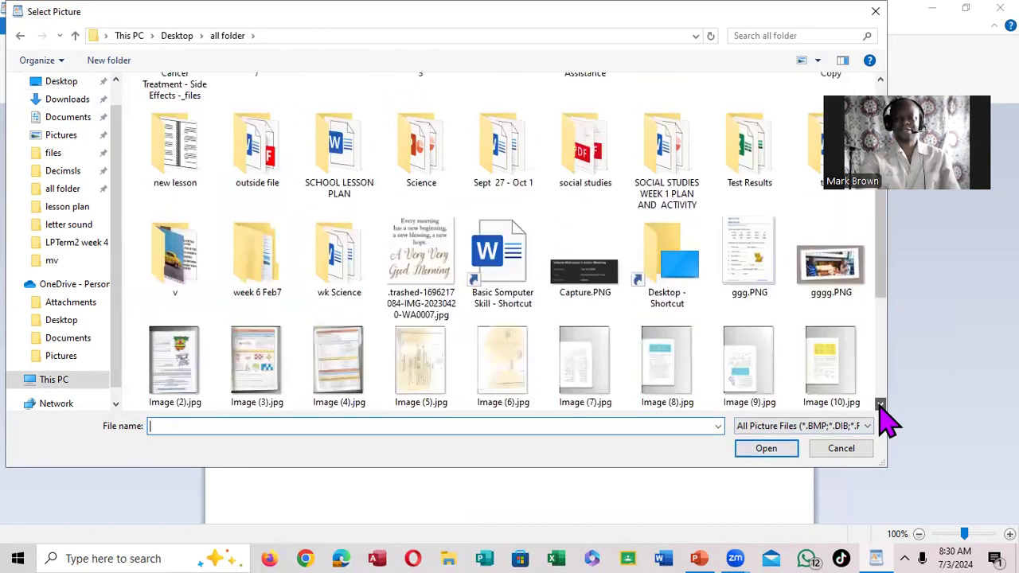
left_click(609, 256)
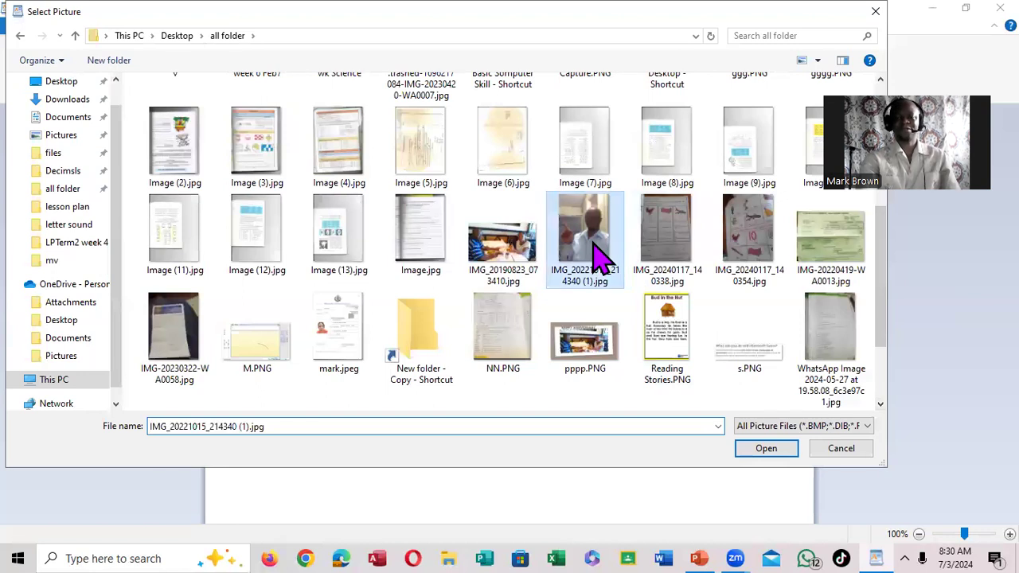
left_click(766, 449)
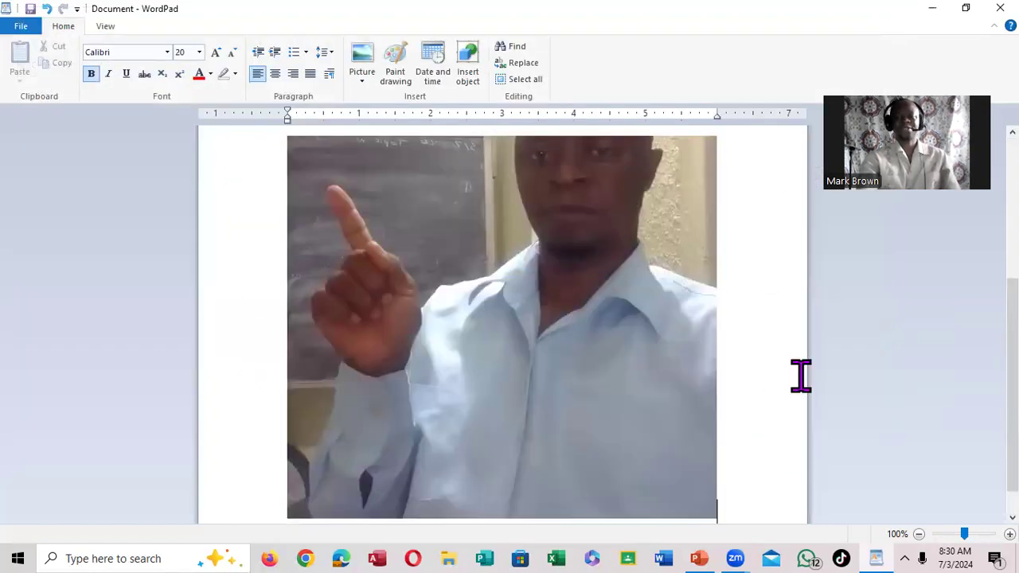
Shrink the inserted photo to about 1.7 inches wide and 2.3 inches high, keeping it below the sentence
left_click_drag(1012, 393, 1012, 413)
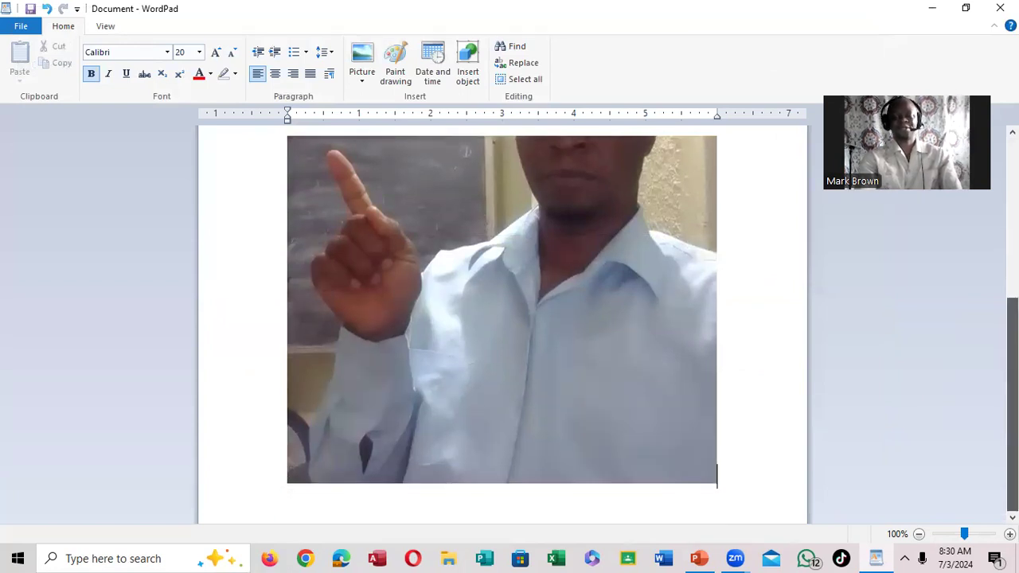
left_click(654, 398)
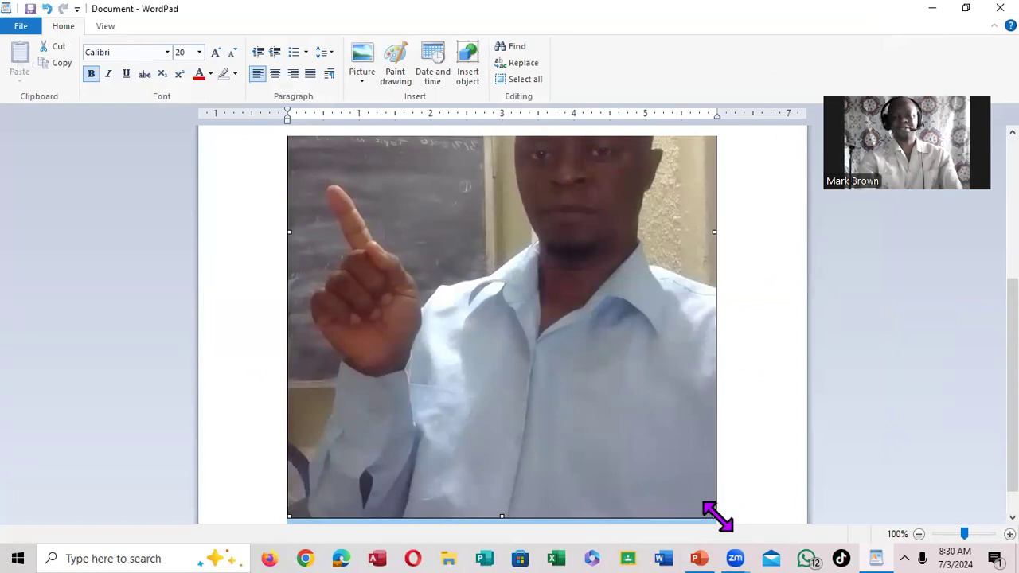
left_click_drag(716, 516, 478, 207)
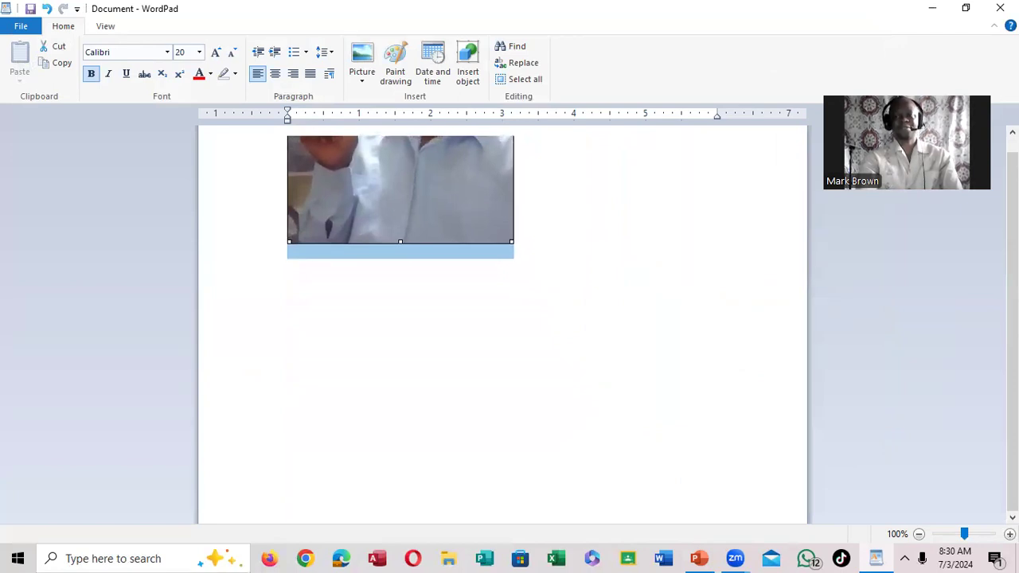
scroll(1012, 318, "up", 5)
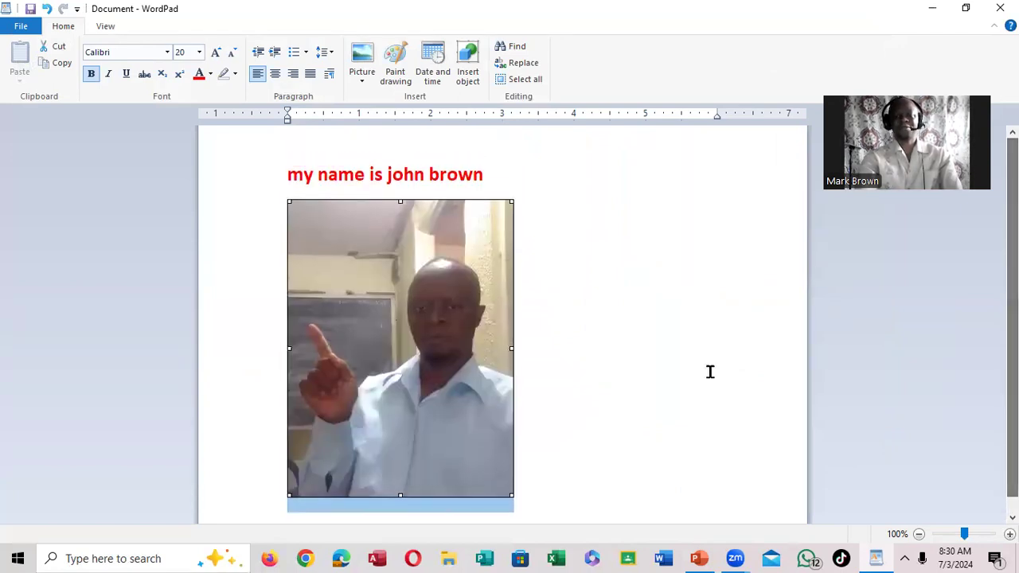
left_click_drag(289, 495, 325, 370)
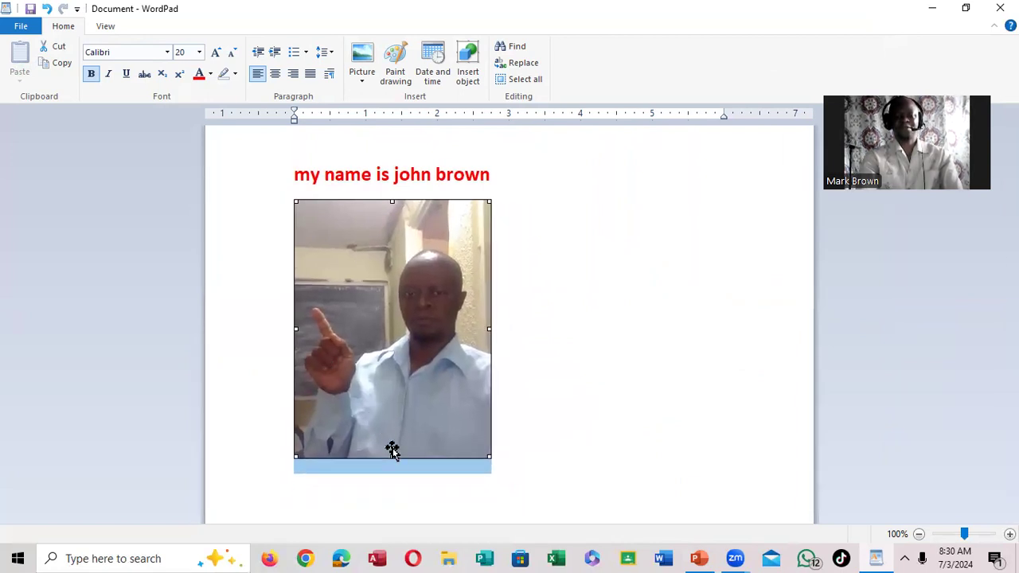
left_click_drag(392, 457, 392, 359)
left_click_drag(490, 280, 414, 279)
left_click(498, 289)
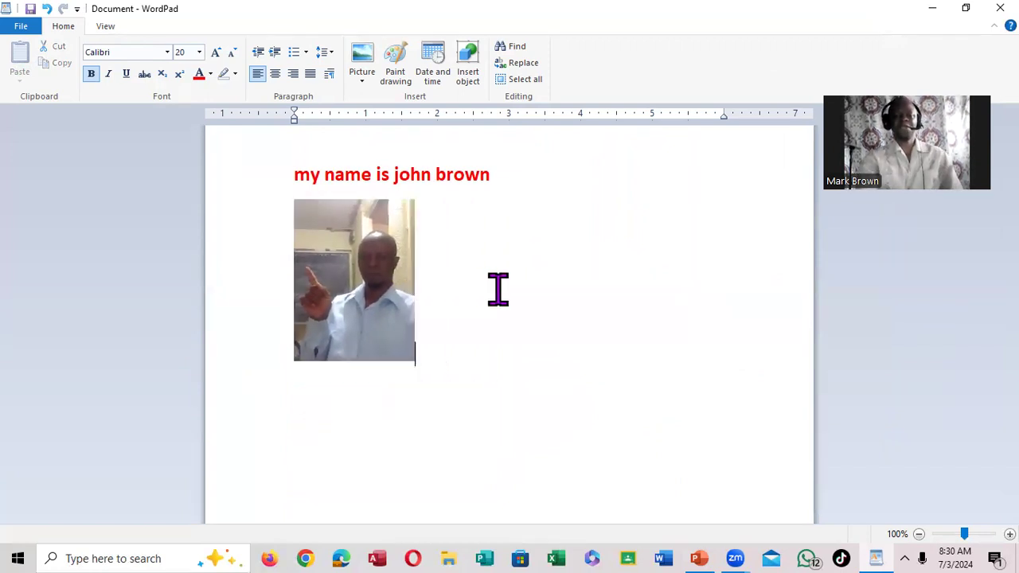
Check the lesson slide in PowerPoint and, back in WordPad, insert the date as 7/3/2024 on a new line below the photo
left_click(699, 556)
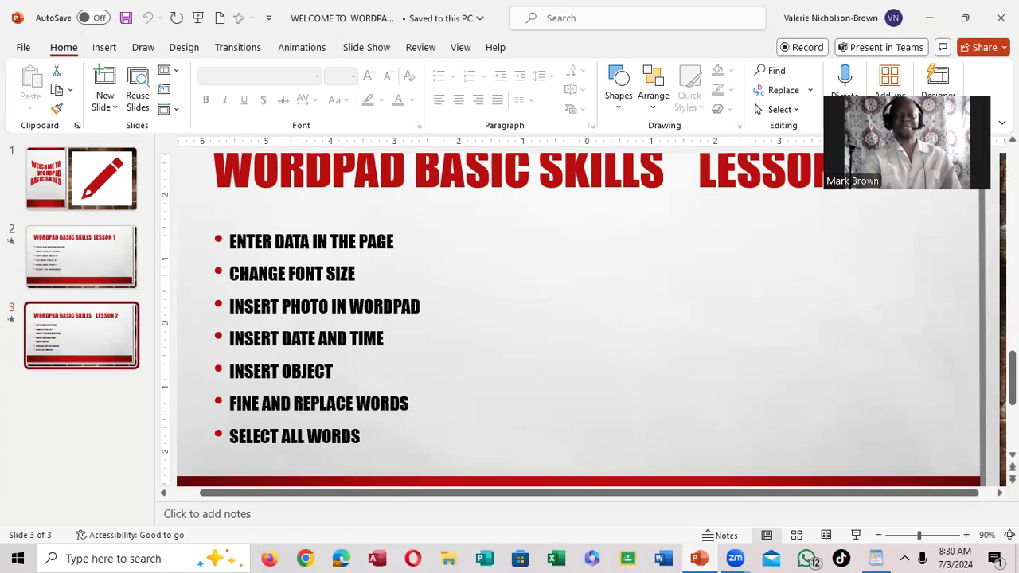
left_click(928, 18)
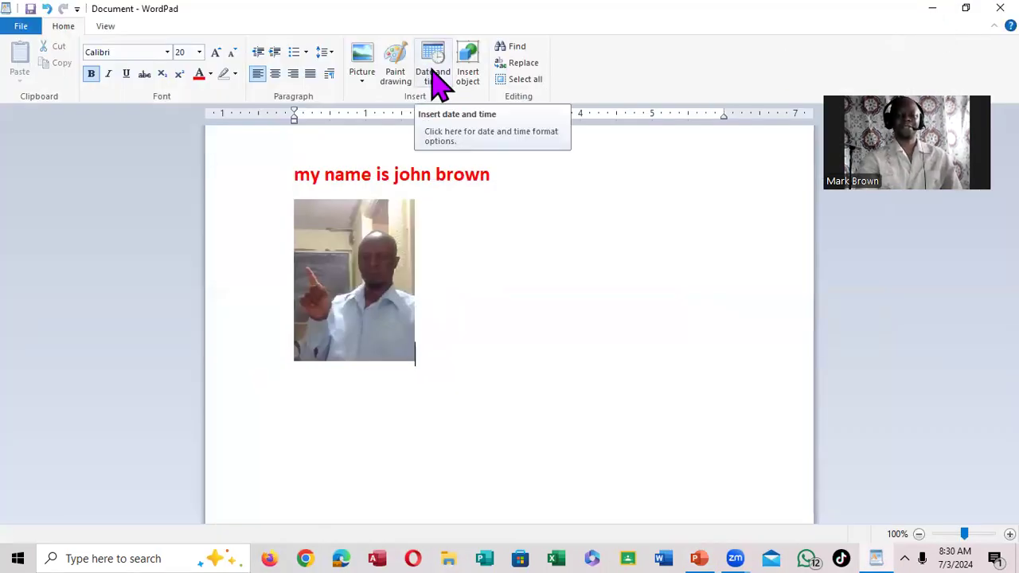
key("Return")
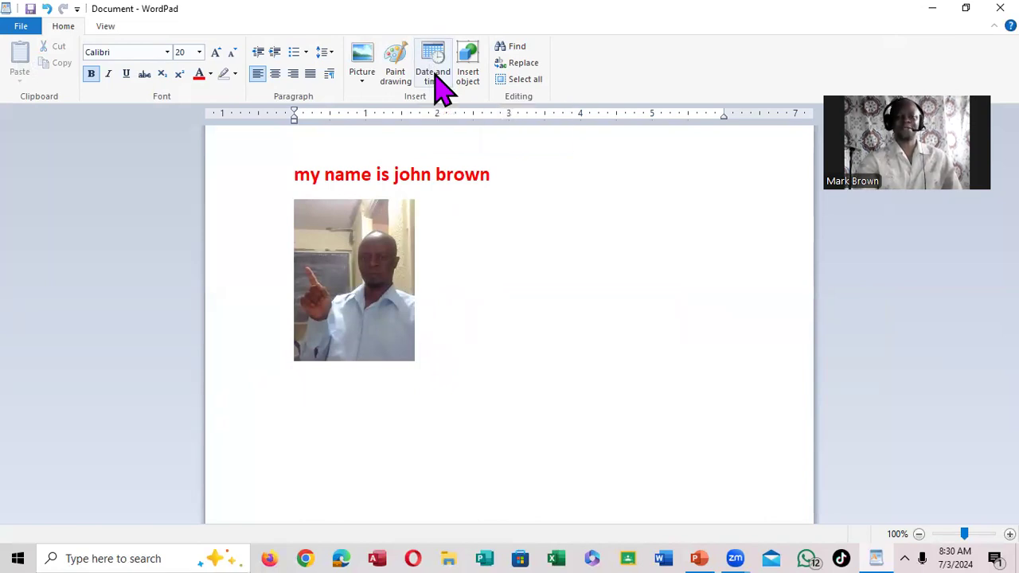
left_click(435, 83)
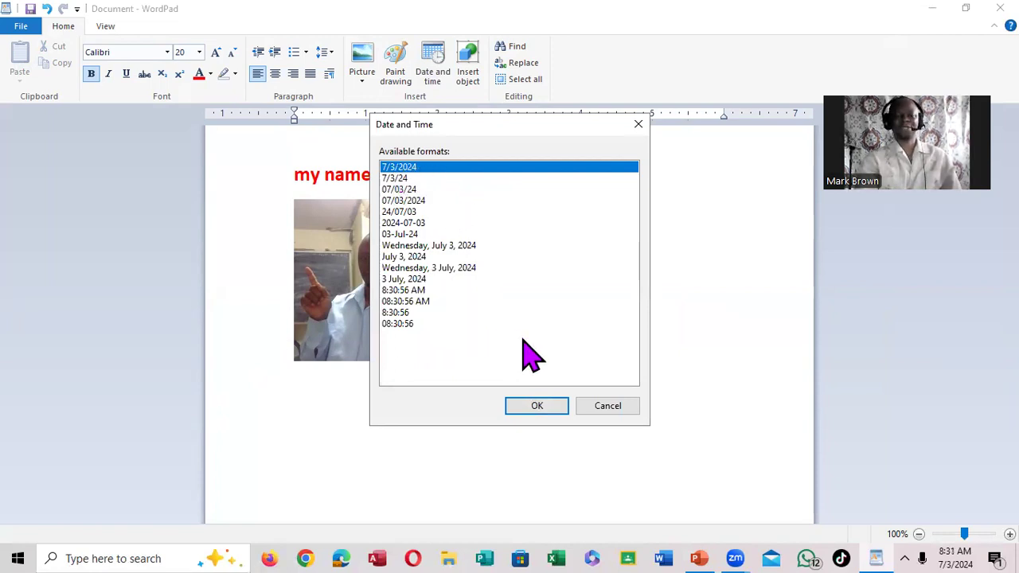
left_click(538, 407)
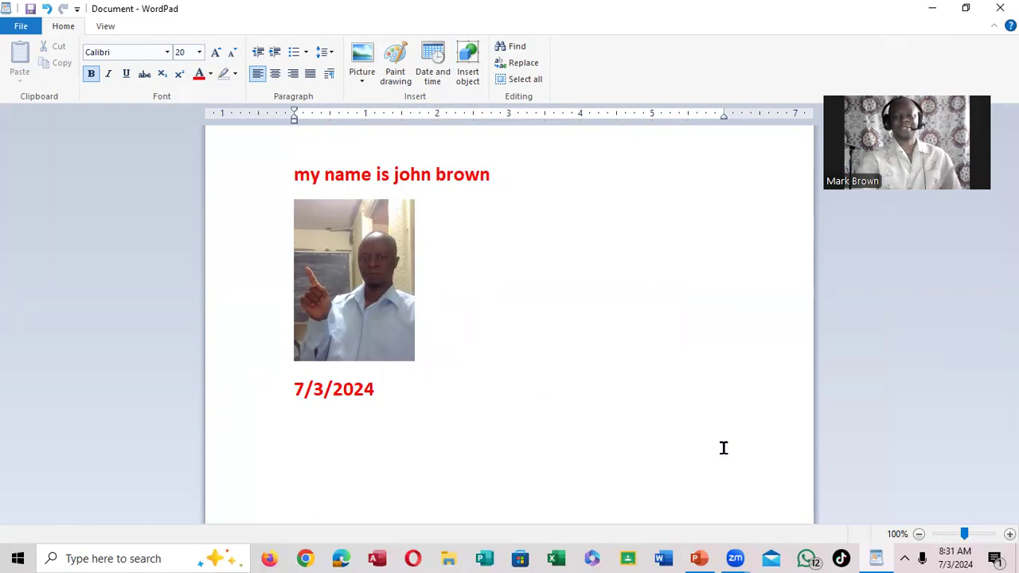
Check the lesson slide in PowerPoint and, back in WordPad, try to insert a new Adobe Acrobat Document object below the date
left_click(699, 558)
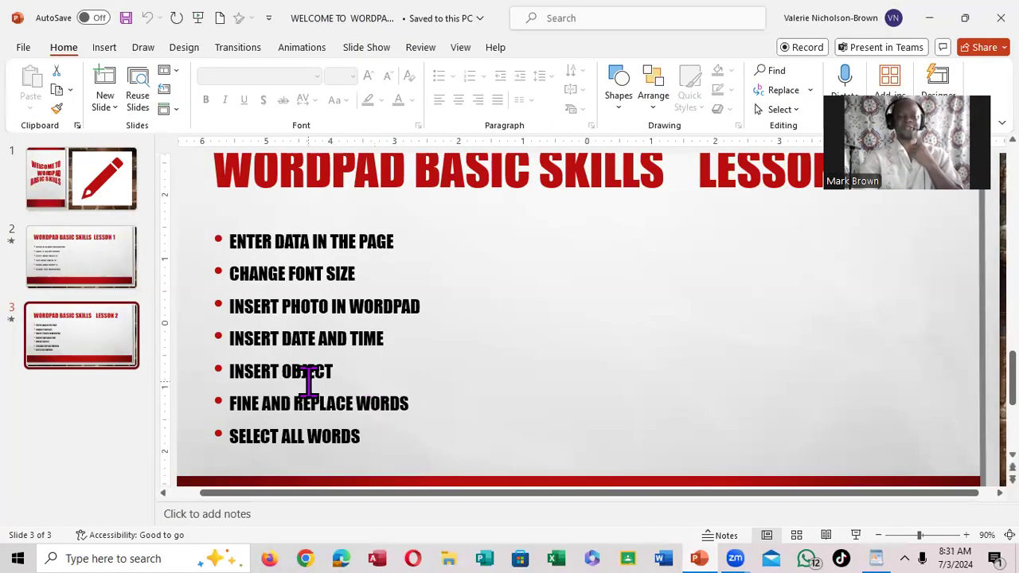
left_click(930, 18)
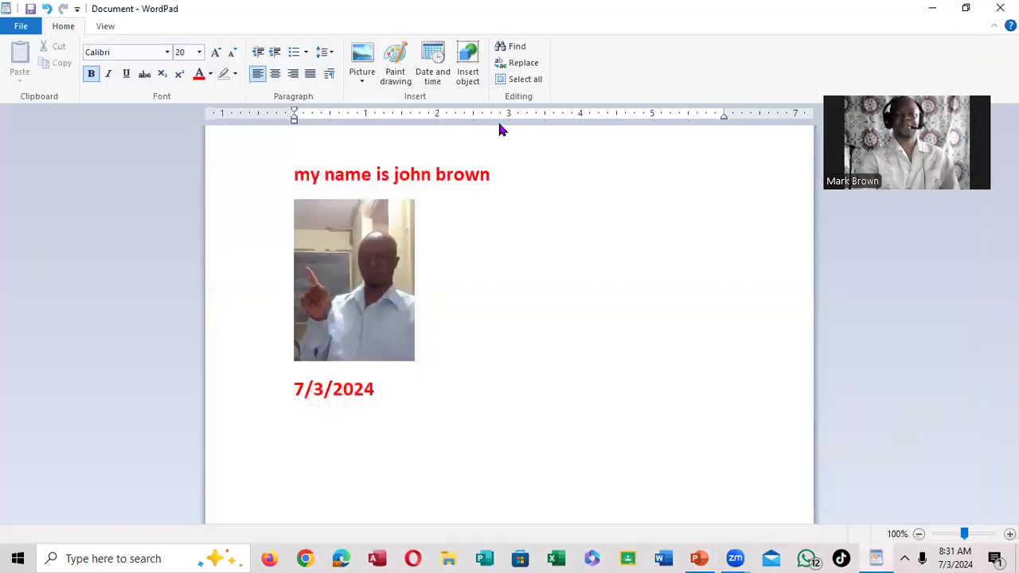
left_click(468, 69)
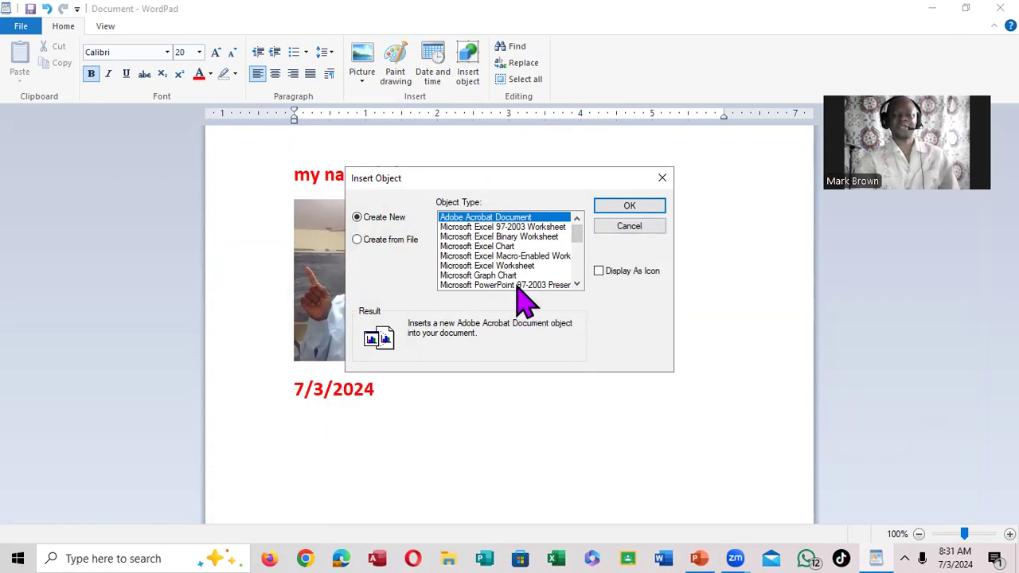
left_click(629, 207)
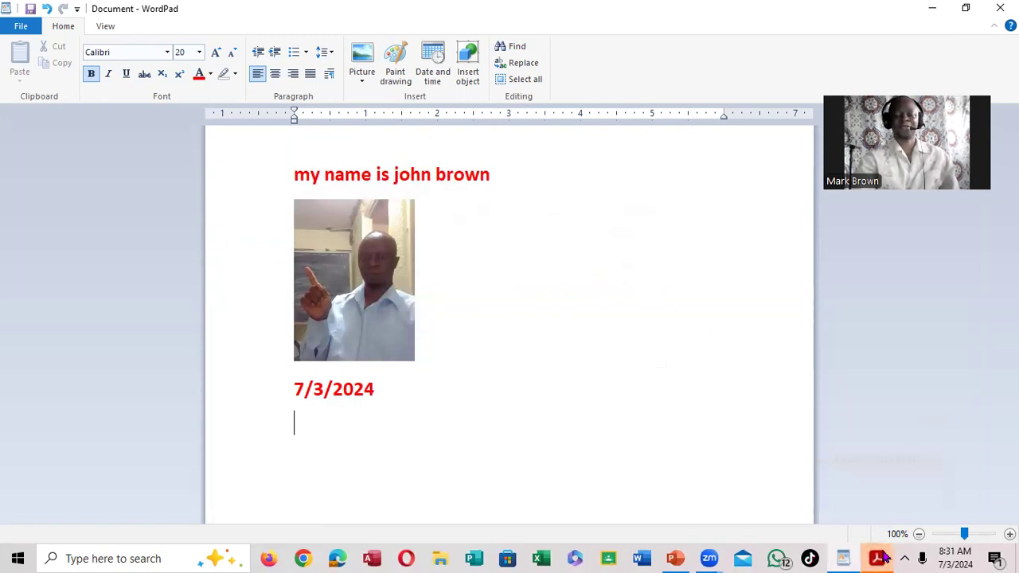
mouse_move(879, 558)
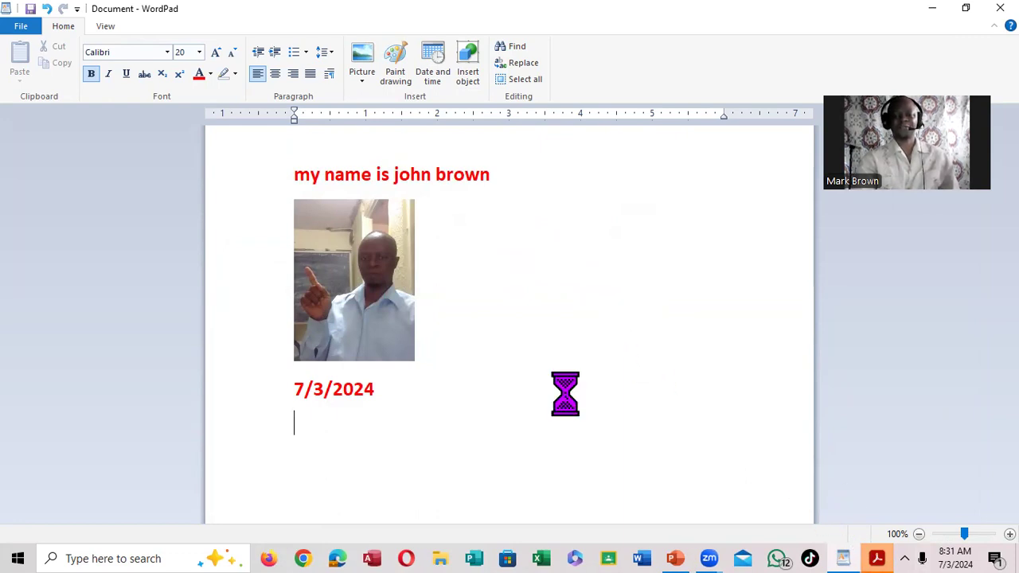
Check the lesson slide in PowerPoint and, back in WordPad, replace the surname in the name sentence with another surname using Replace
left_click(677, 557)
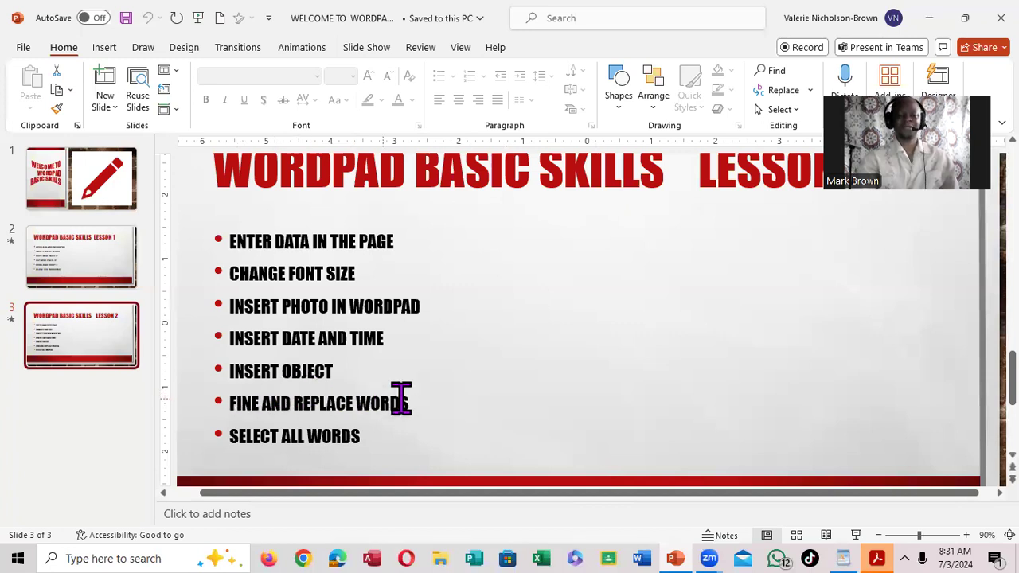
left_click(929, 17)
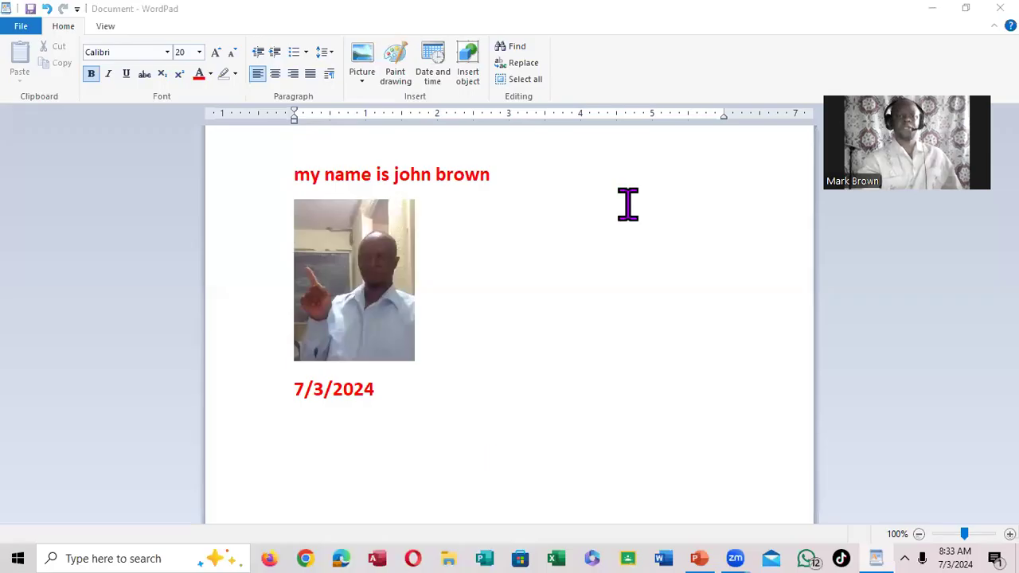
left_click(523, 66)
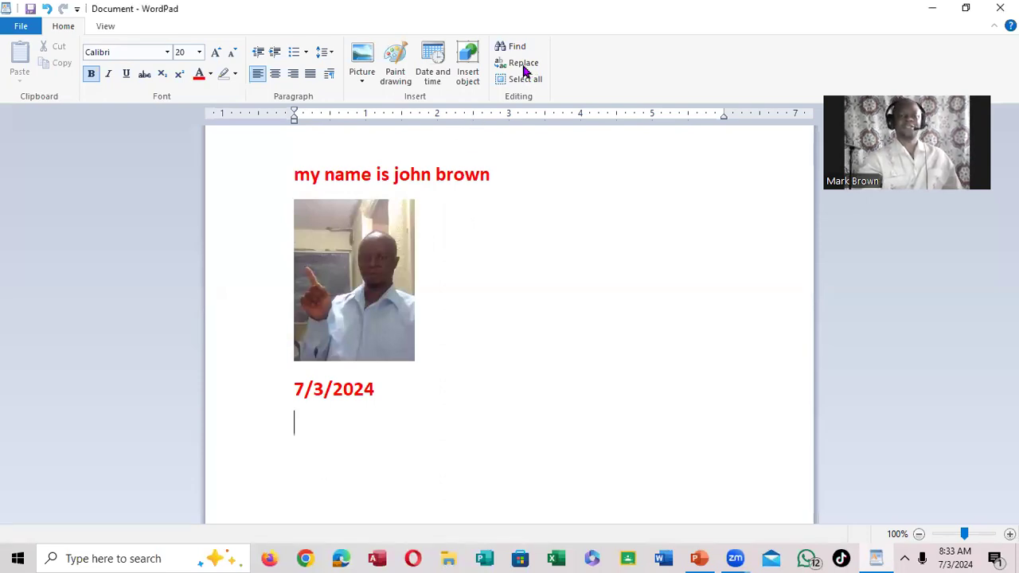
left_click(523, 66)
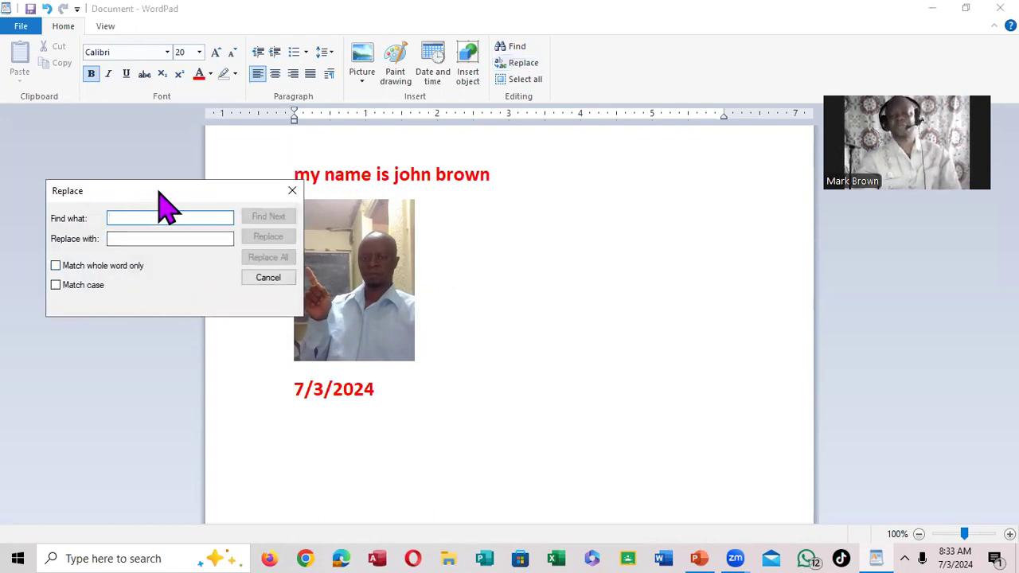
left_click_drag(158, 191, 609, 227)
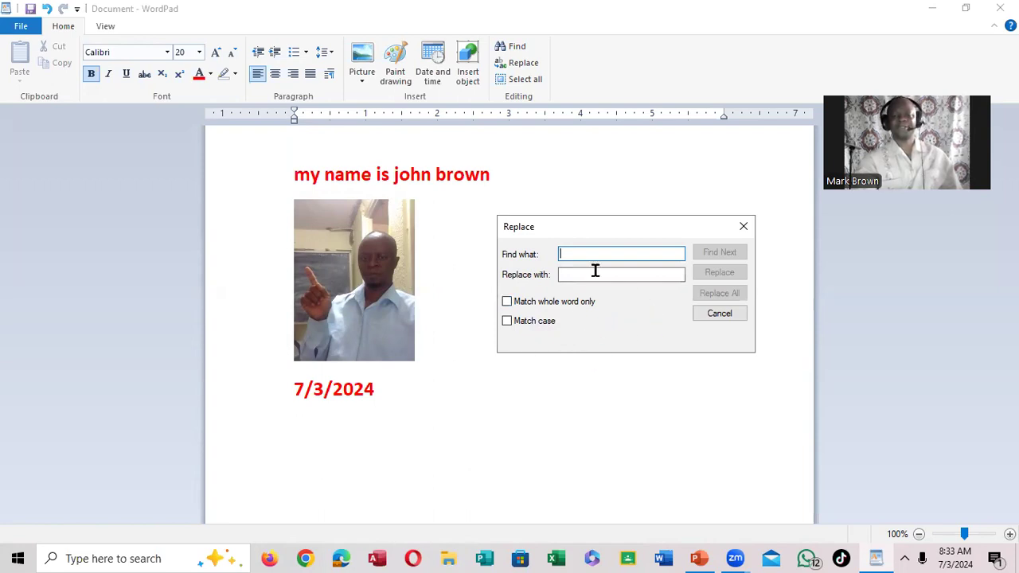
type("br")
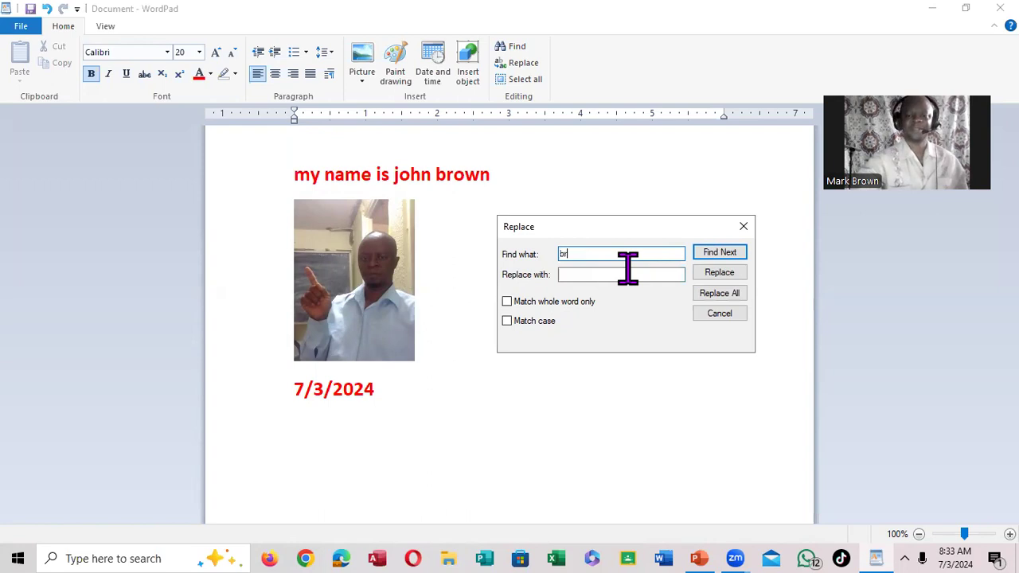
type("own")
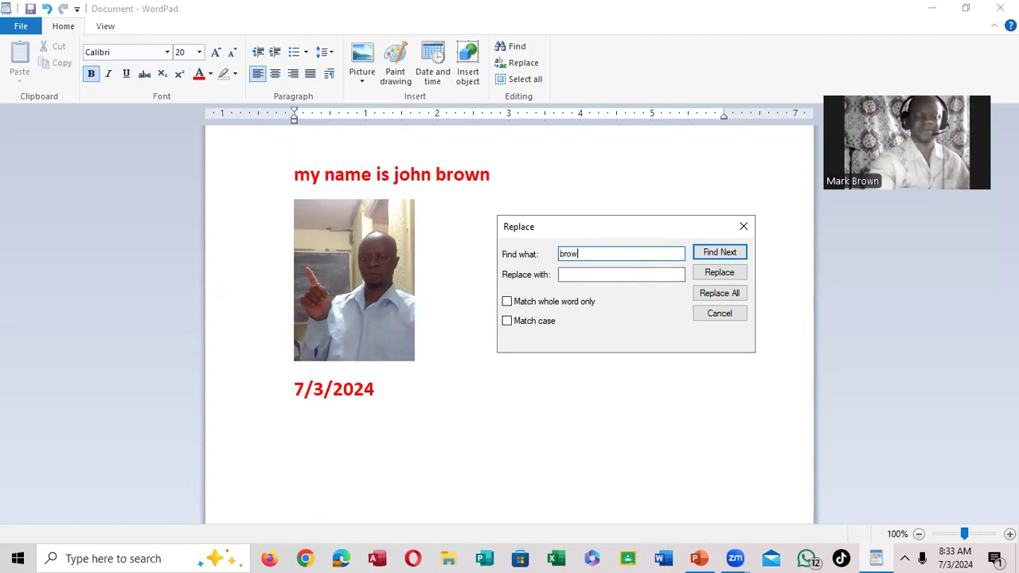
left_click(587, 276)
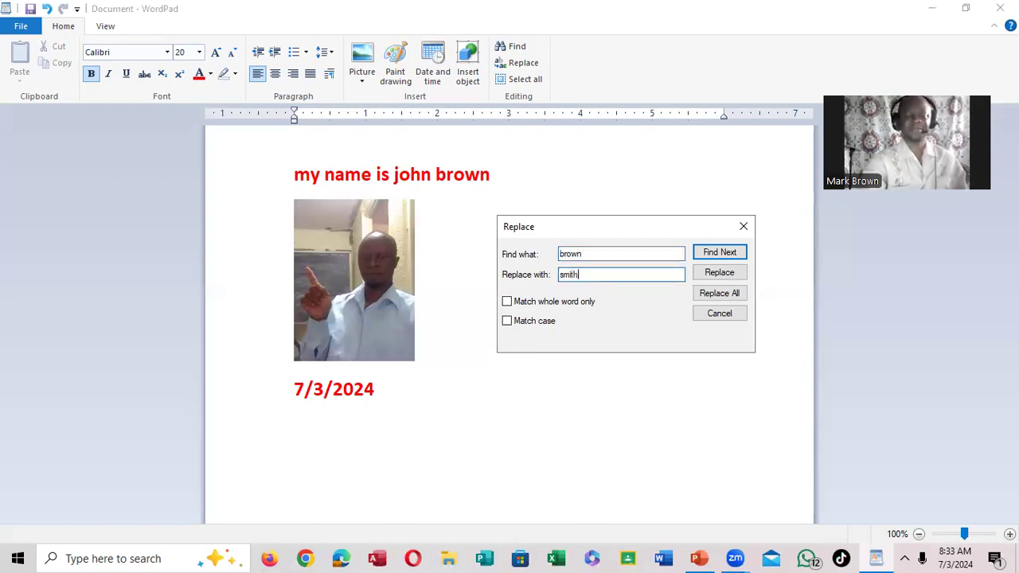
left_click(721, 276)
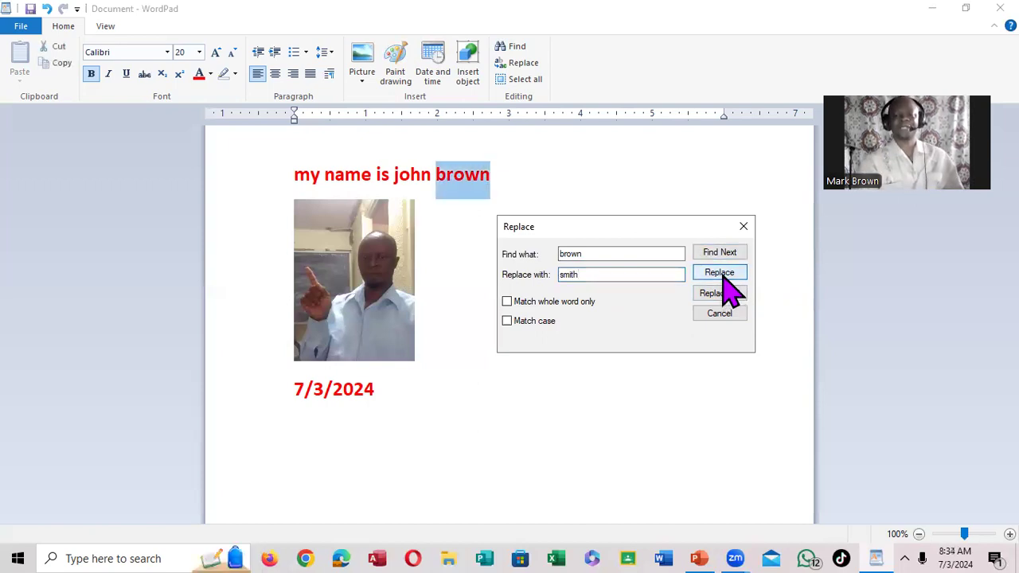
left_click(721, 276)
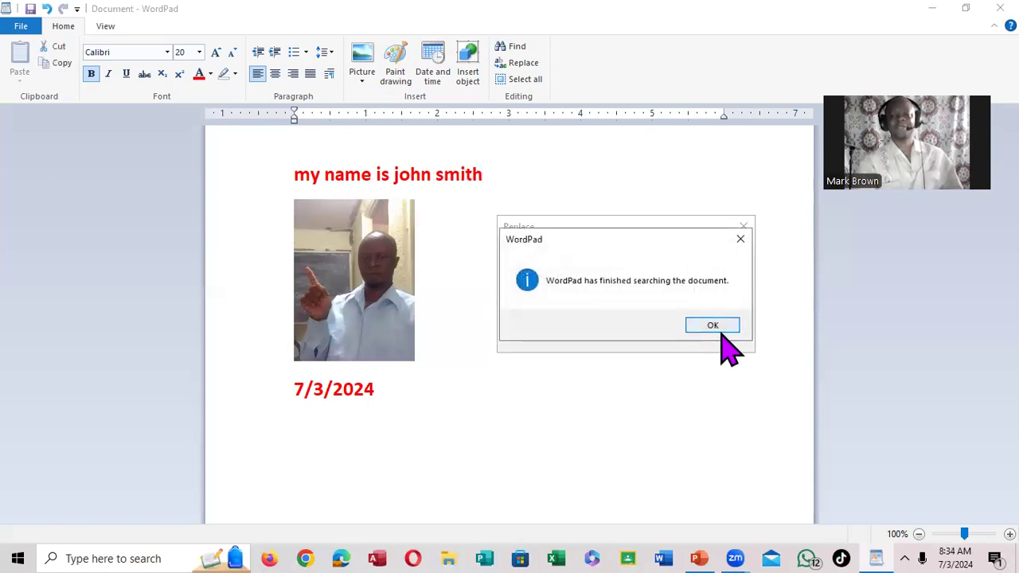
left_click(713, 327)
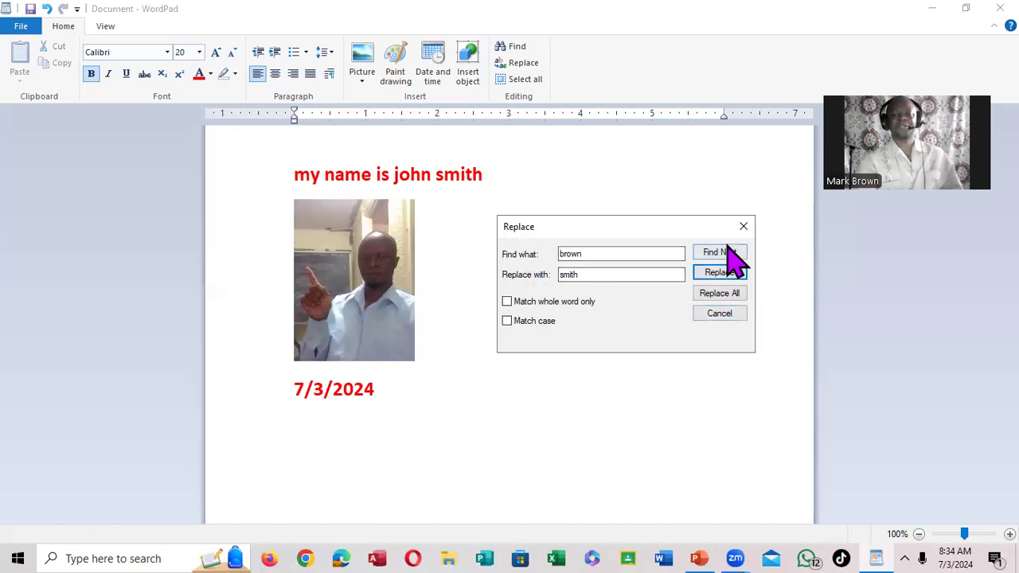
left_click(743, 227)
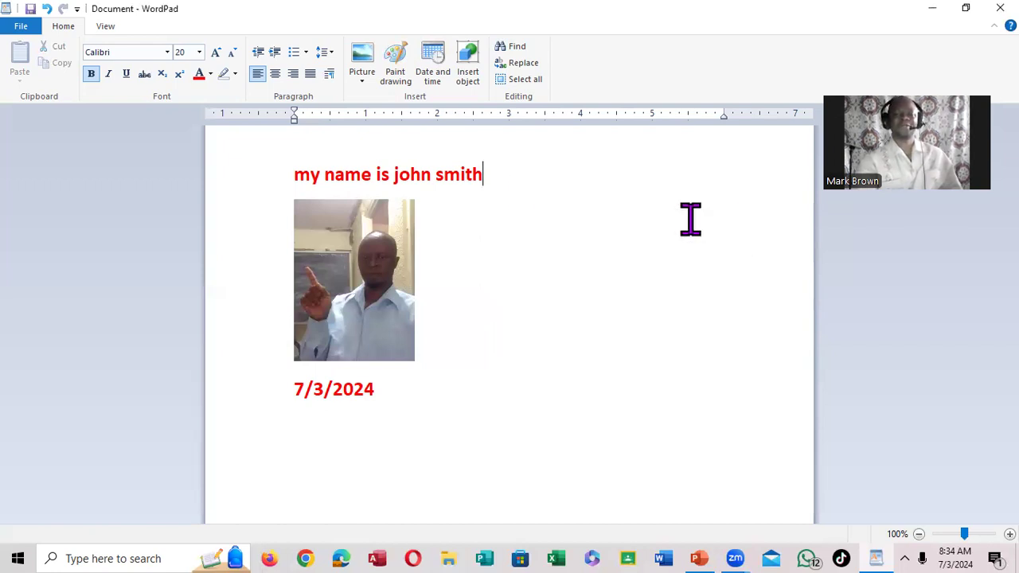
Check the lesson slide in PowerPoint and, back in WordPad, select the whole document's content and clear the selection again
left_click(699, 557)
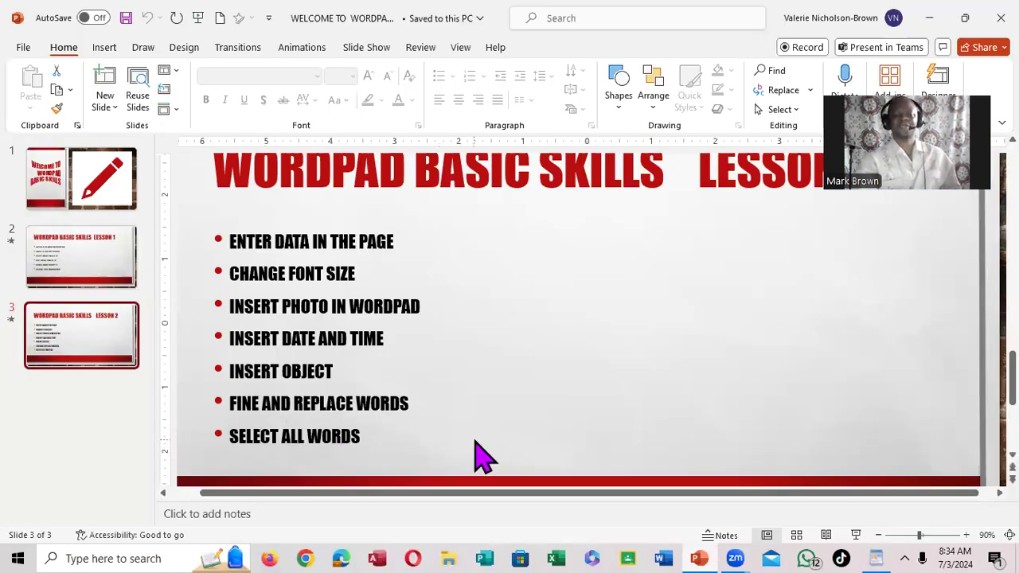
left_click(942, 19)
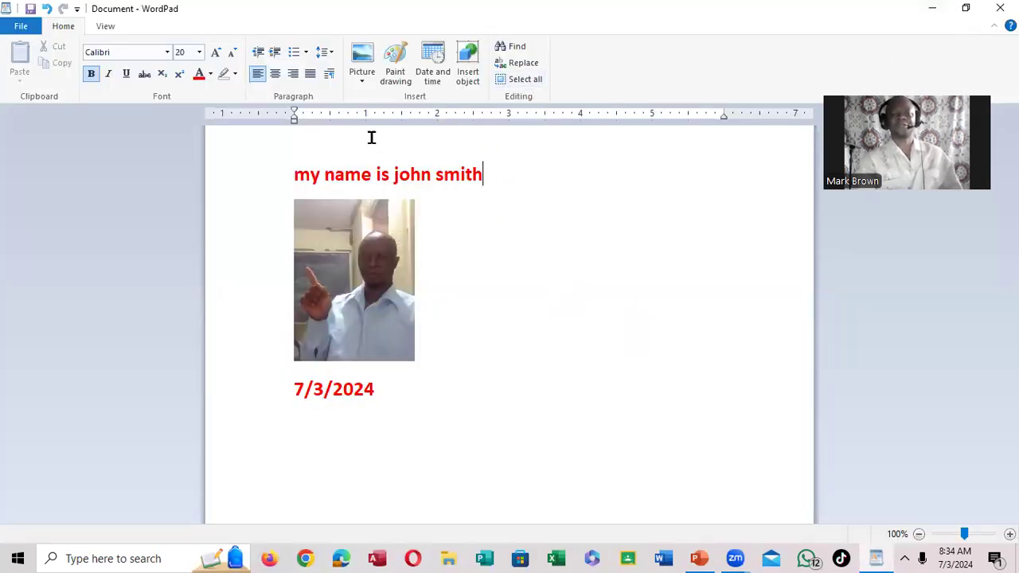
left_click(294, 174)
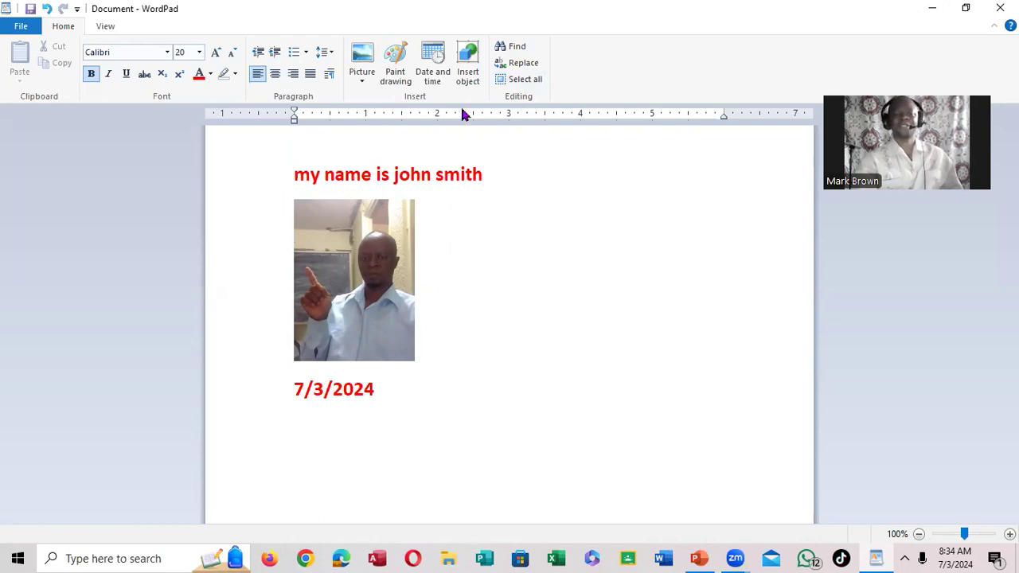
left_click(519, 80)
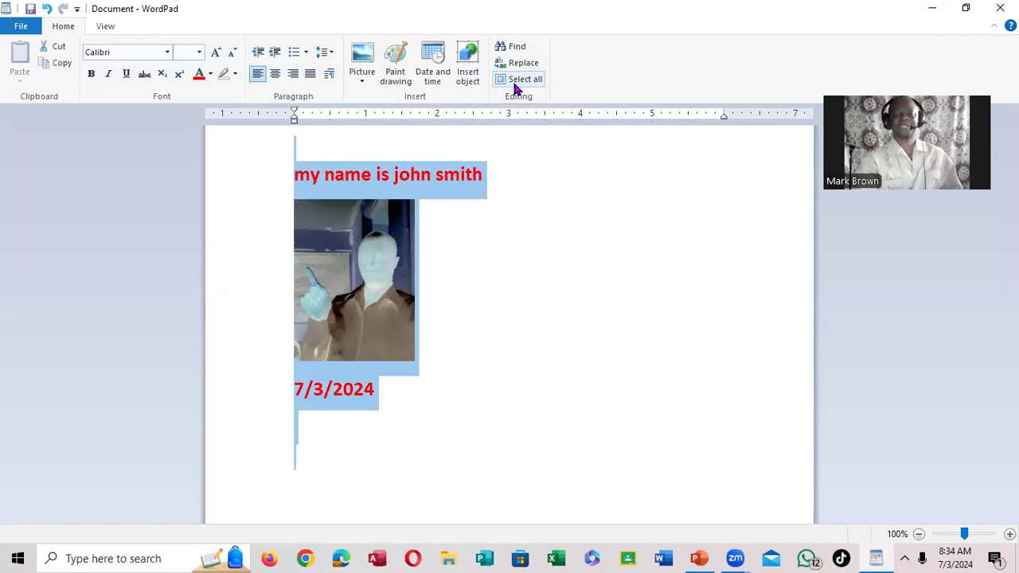
left_click(601, 255)
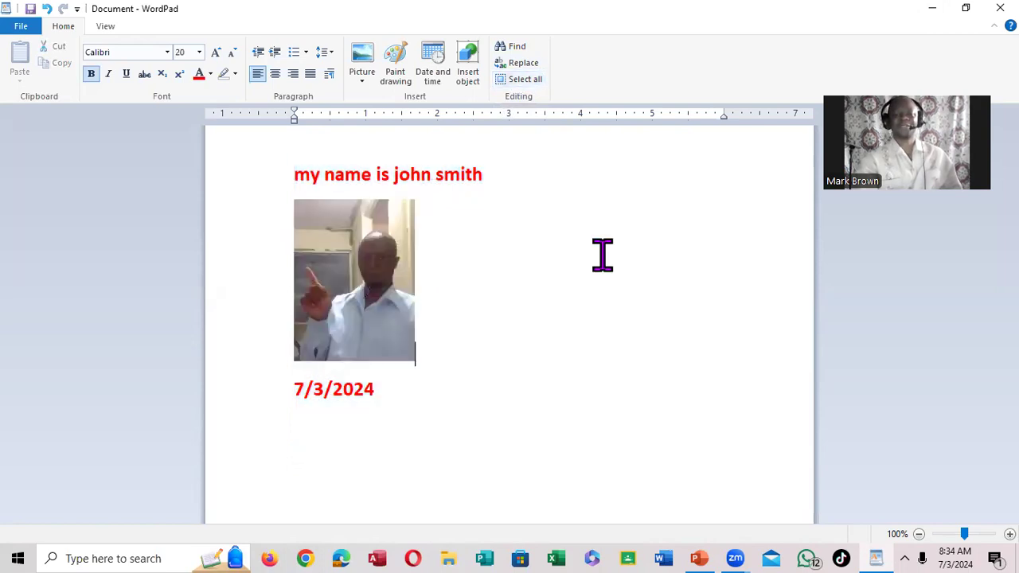
left_click(522, 81)
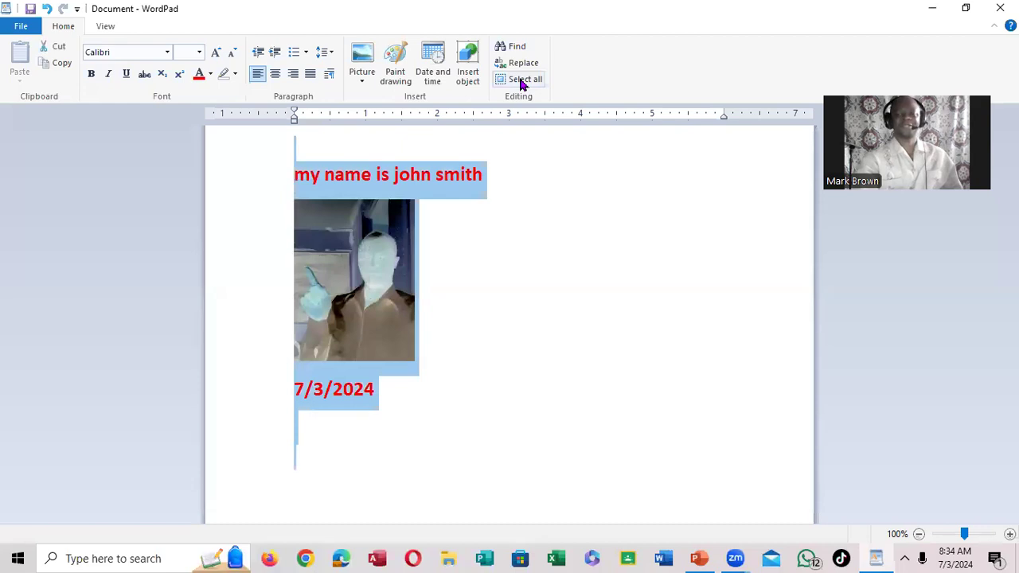
left_click(589, 216)
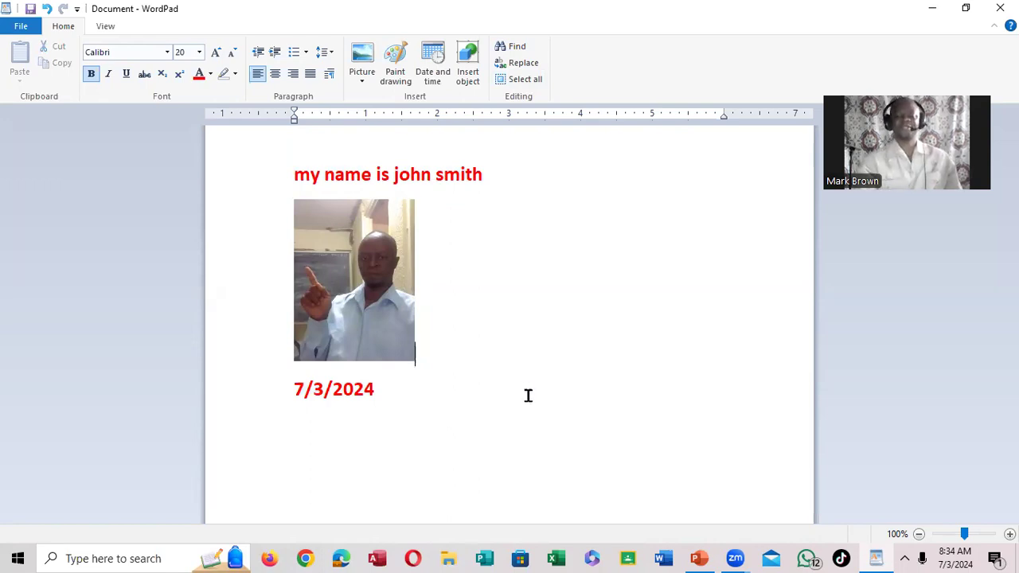
key("ctrl+s")
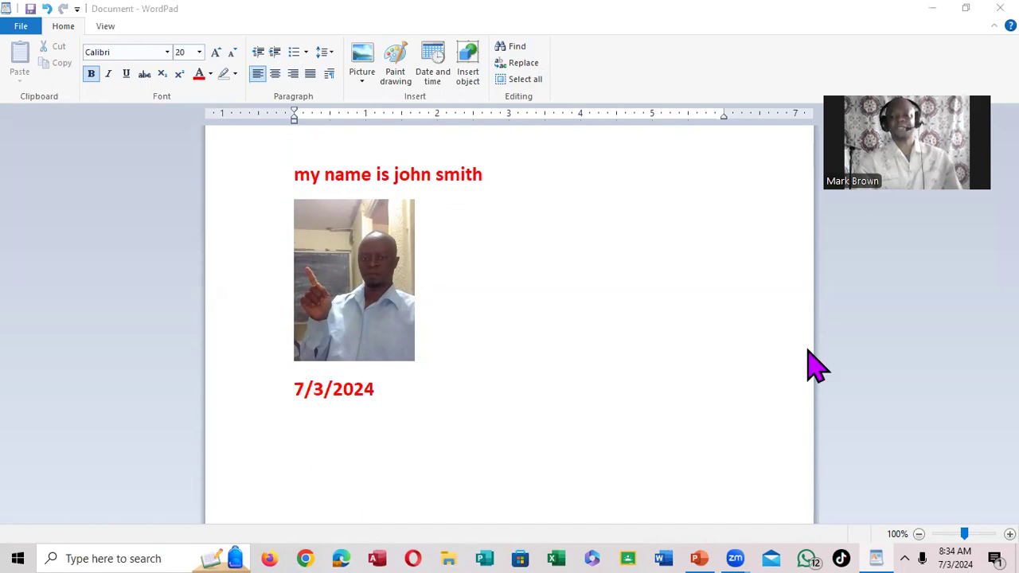